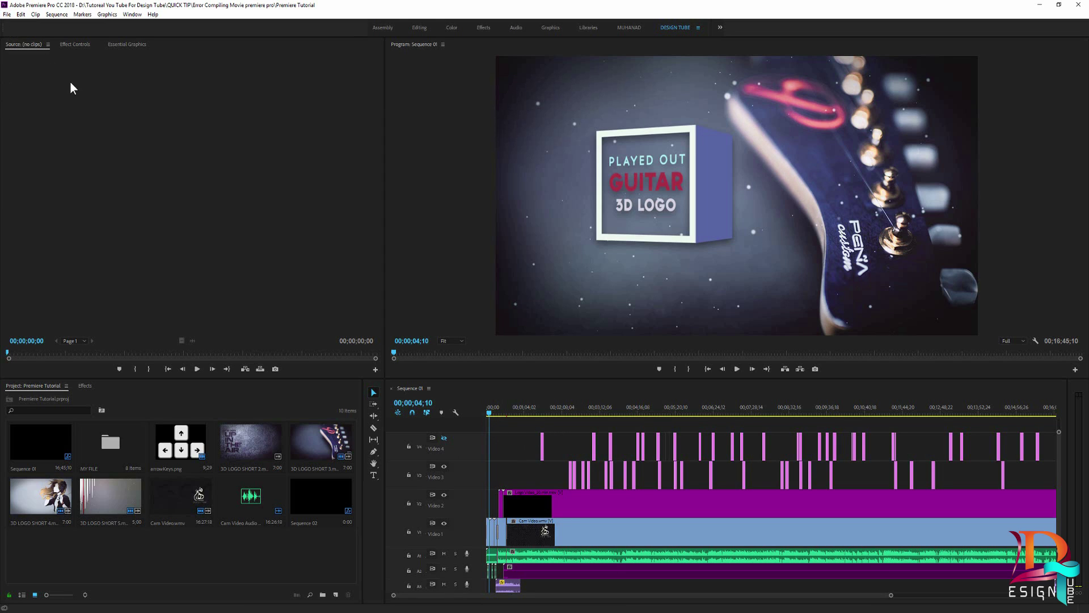
# - Open the Export Settings dialog for the Sequence 01 timeline via File > Export > Media
pyautogui.click(516, 437)
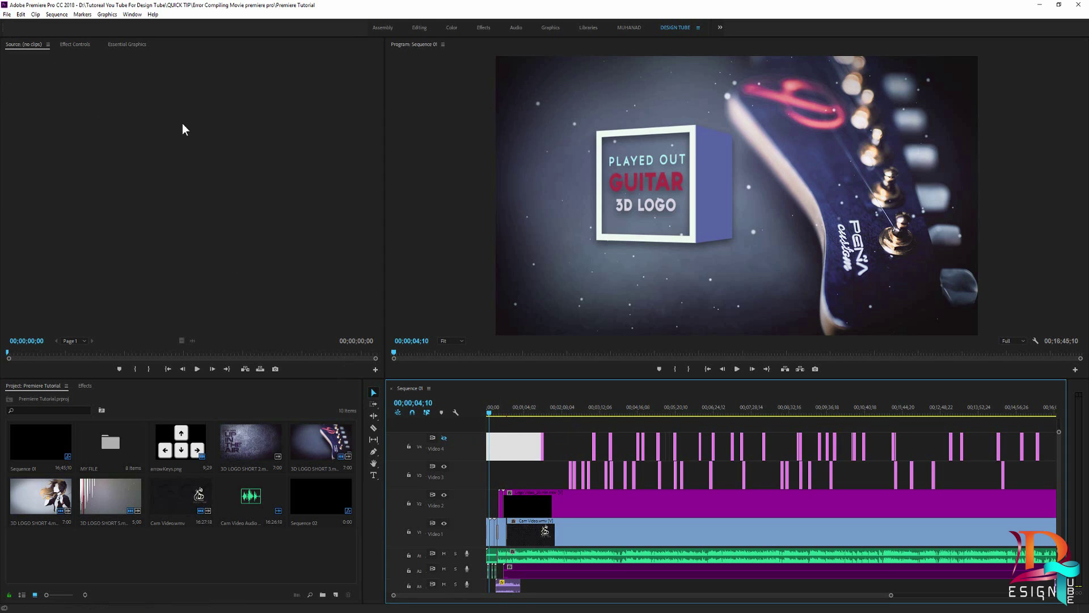
pyautogui.click(7, 14)
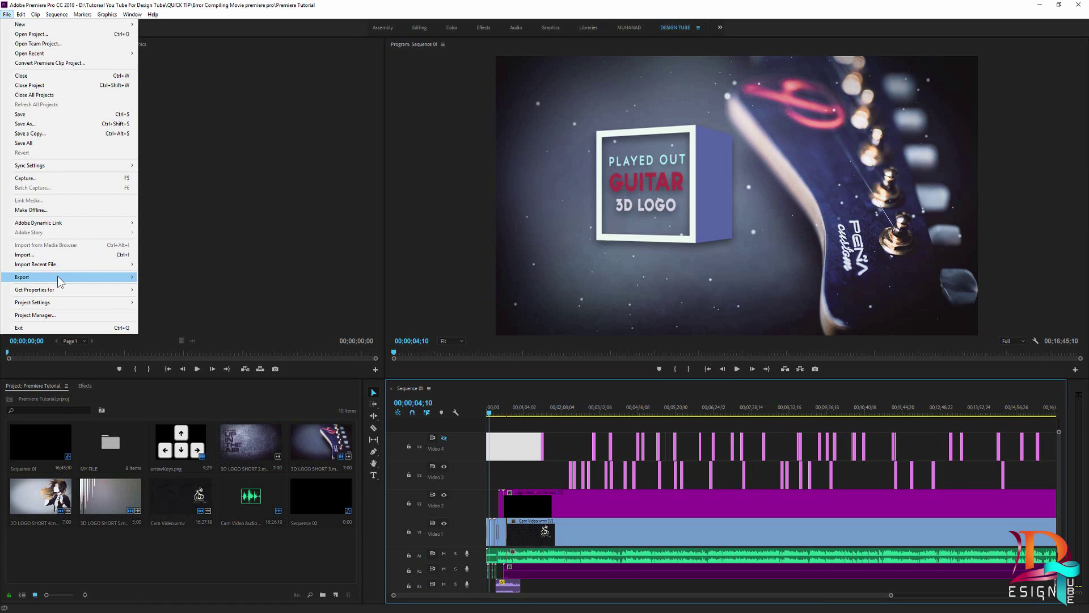
pyautogui.moveTo(58, 280)
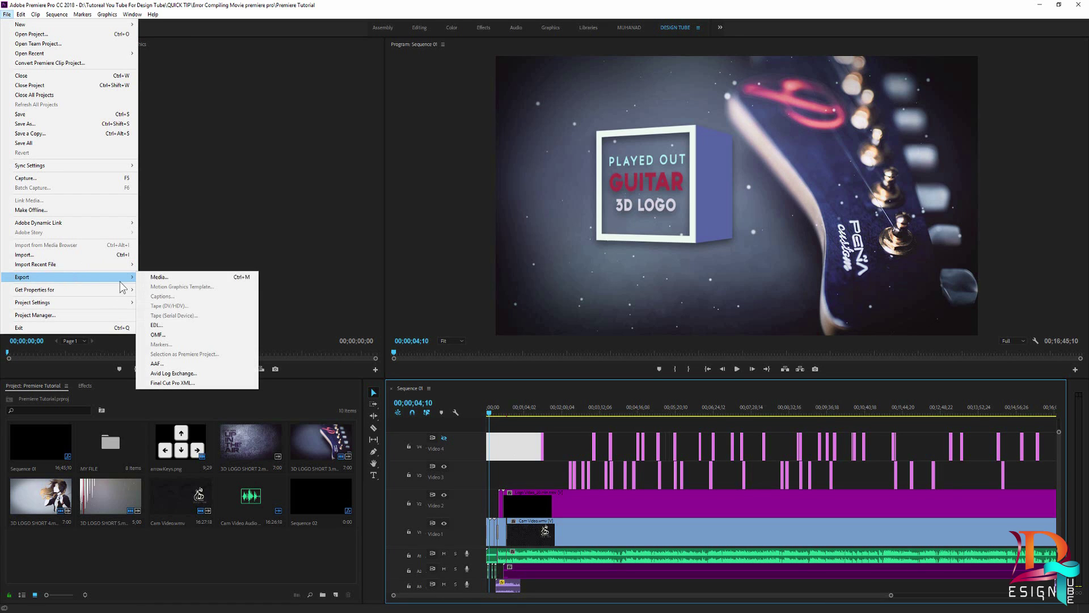
pyautogui.click(159, 277)
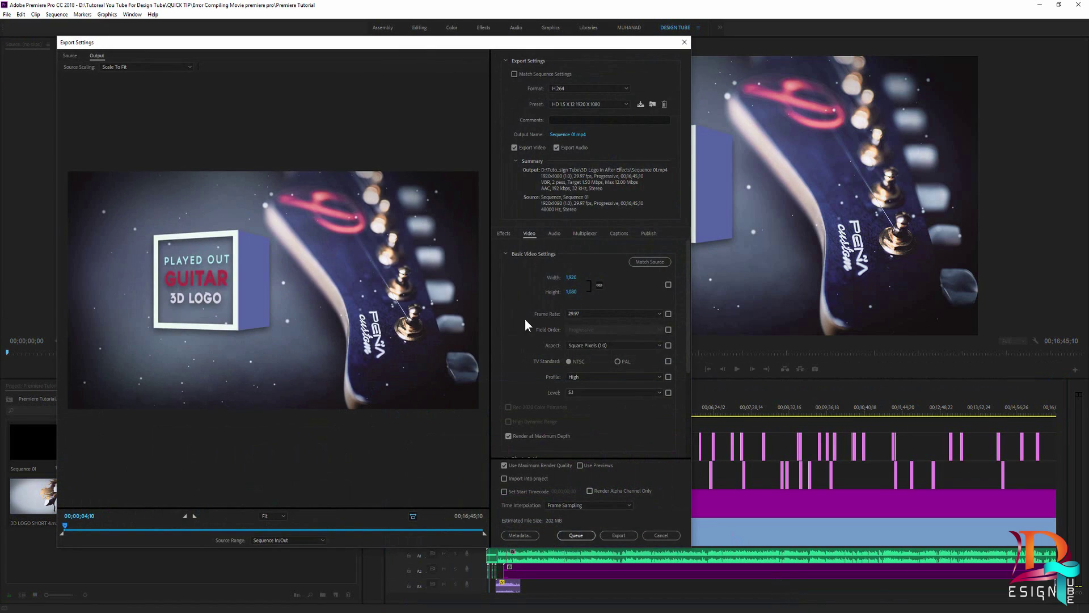
# - Save the output as Sequence 01 in the 3D Logo in After Effects folder and start the export
pyautogui.click(570, 134)
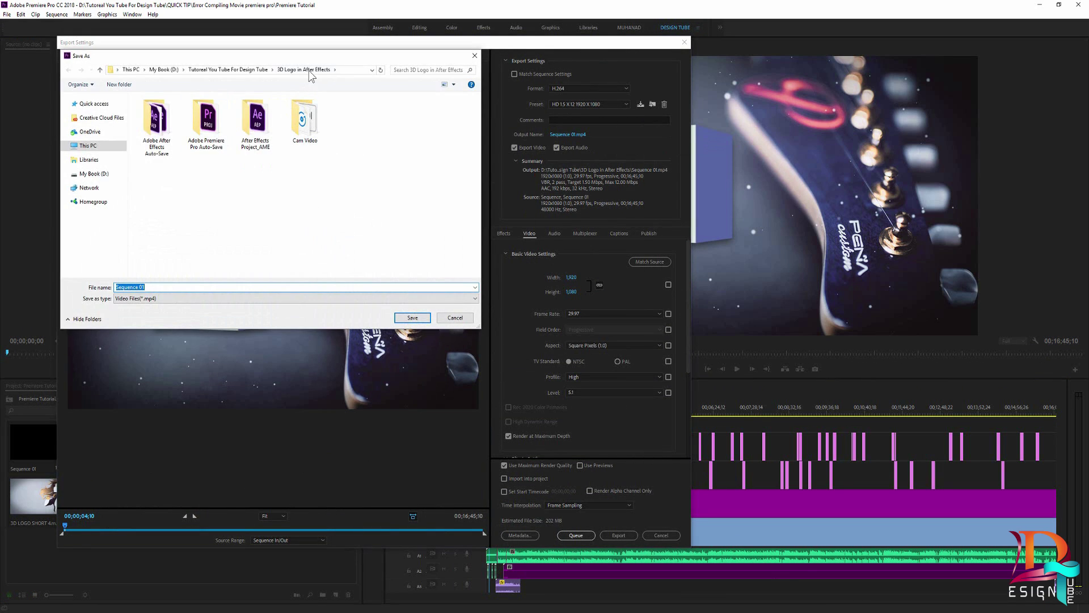
pyautogui.click(412, 319)
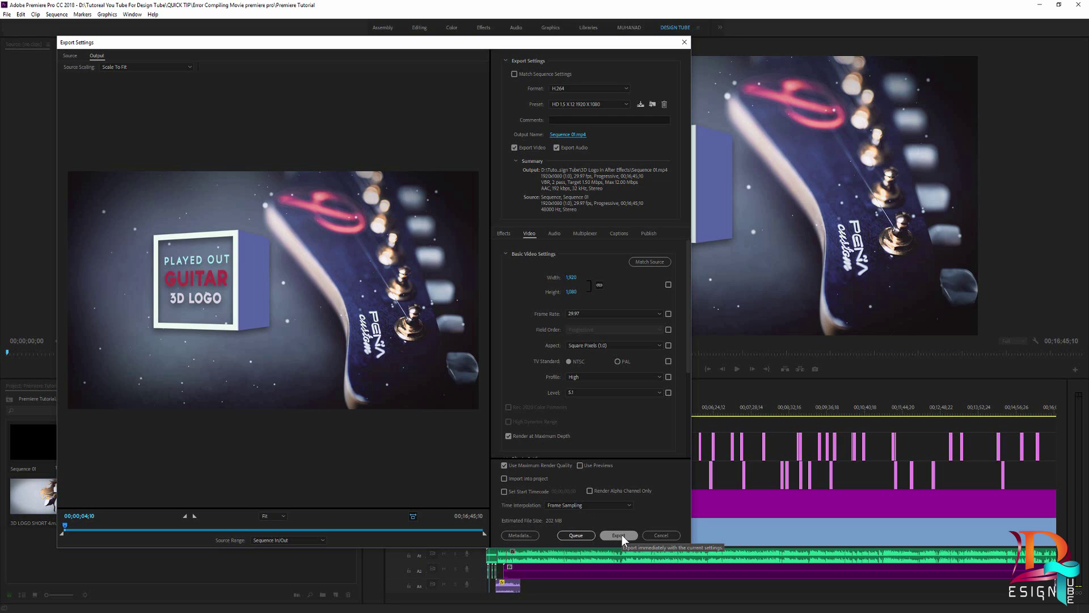
pyautogui.click(622, 534)
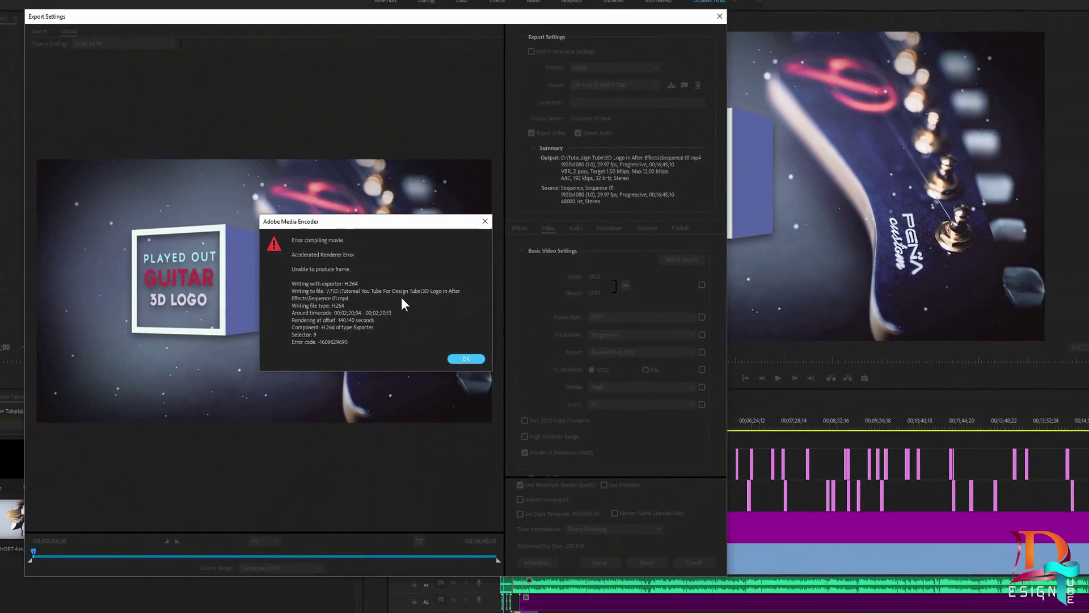
# - Dismiss the 'Error compiling movie' message and close the Export Settings window
pyautogui.click(471, 228)
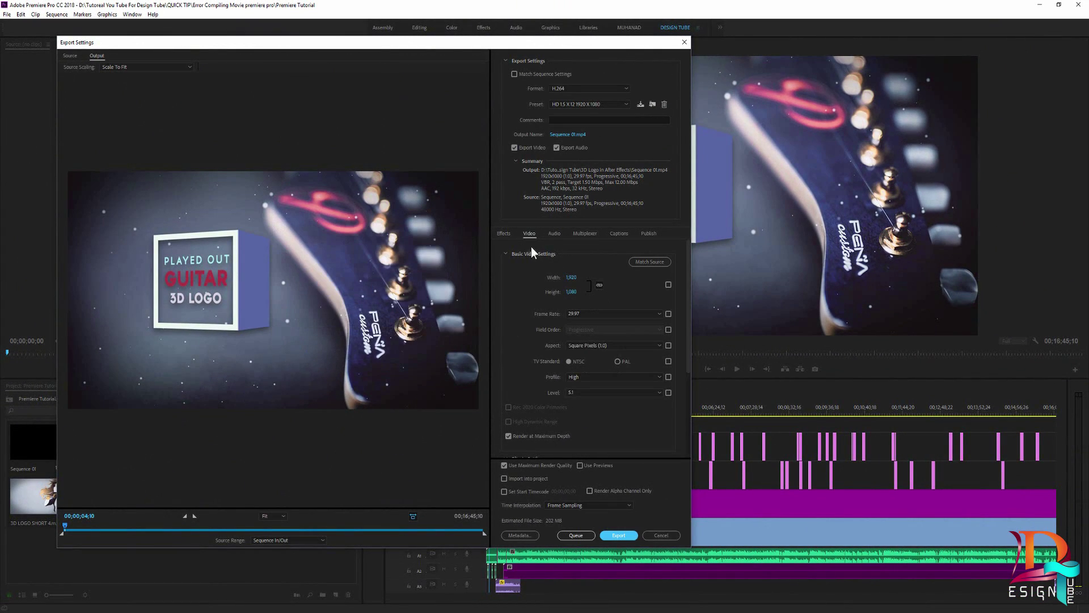
pyautogui.click(685, 42)
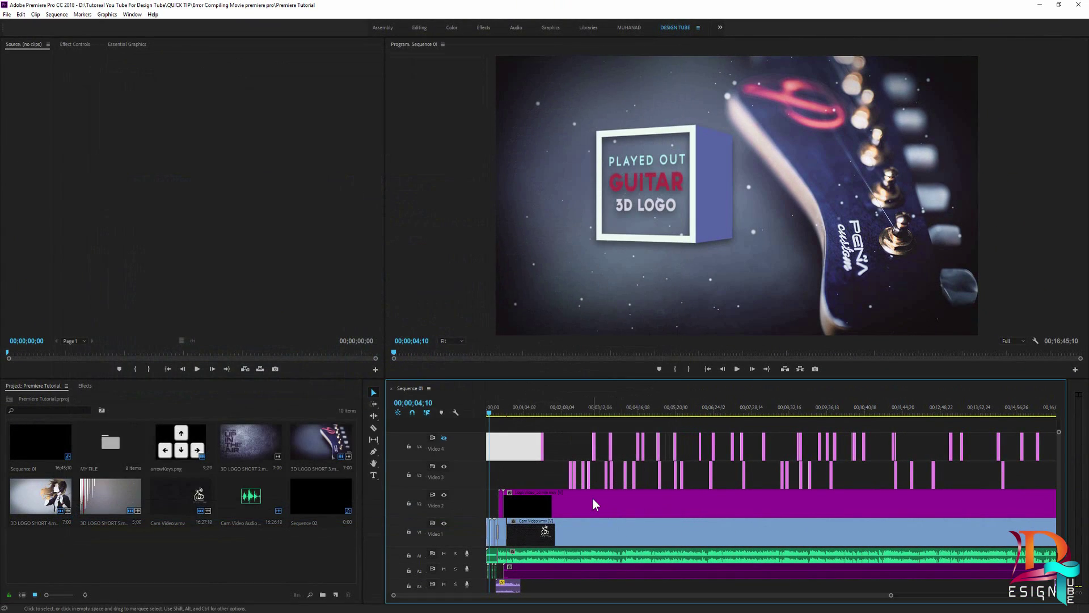
# - Move the playhead to timecode 00;02;20;04, where the export failed
pyautogui.click(412, 404)
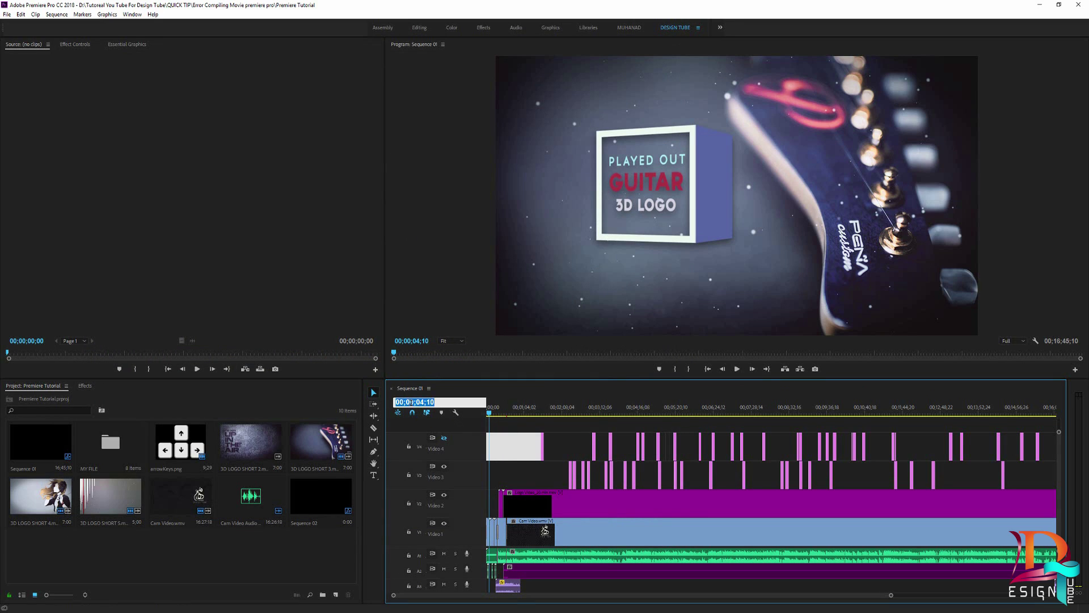
pyautogui.write('2')
pyautogui.moveTo(416, 402); pyautogui.dragTo(425, 402)
pyautogui.write('20')
pyautogui.moveTo(428, 402); pyautogui.dragTo(434, 402)
pyautogui.write('0')
pyautogui.write('4')
pyautogui.press('Return')
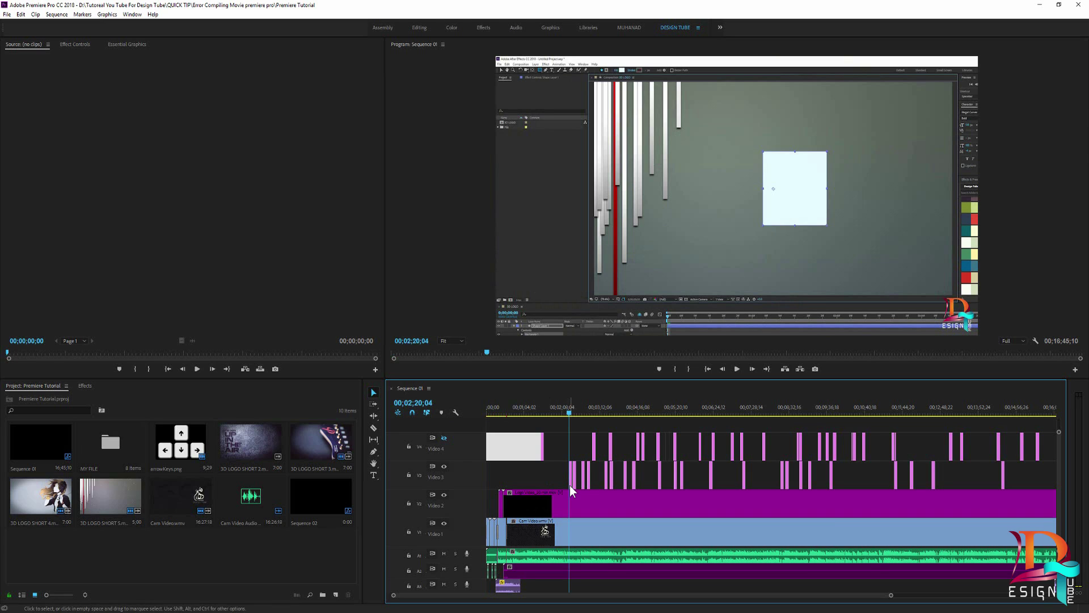
# - Zoom in, select the CTRL + SHIFT clip on Video 3, then fit the whole sequence
pyautogui.press('=')
pyautogui.press('=')
pyautogui.press('=')
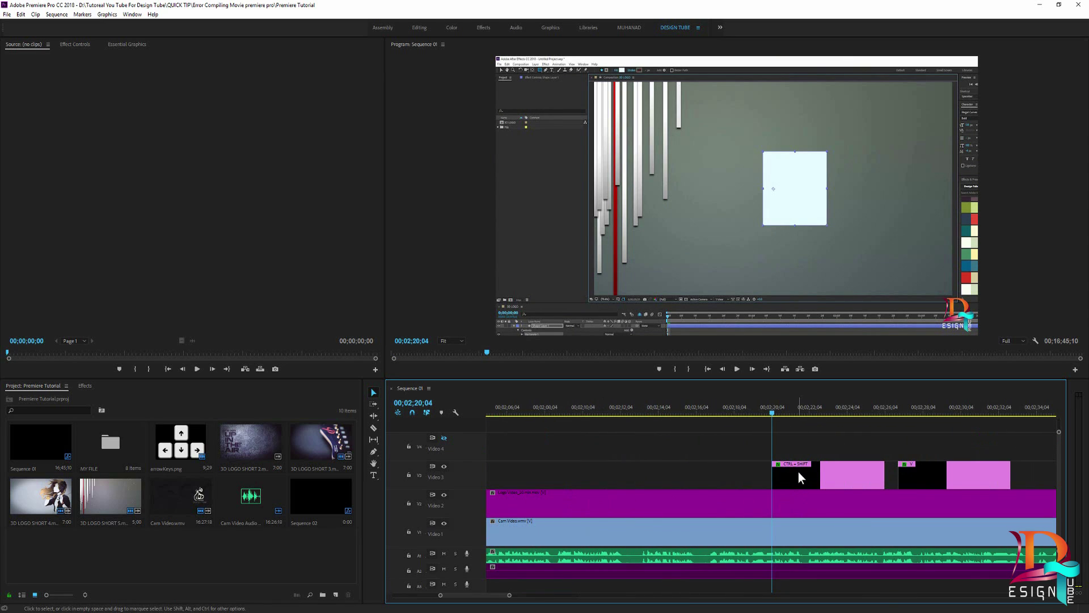
pyautogui.click(798, 472)
pyautogui.moveTo(772, 413); pyautogui.dragTo(825, 413)
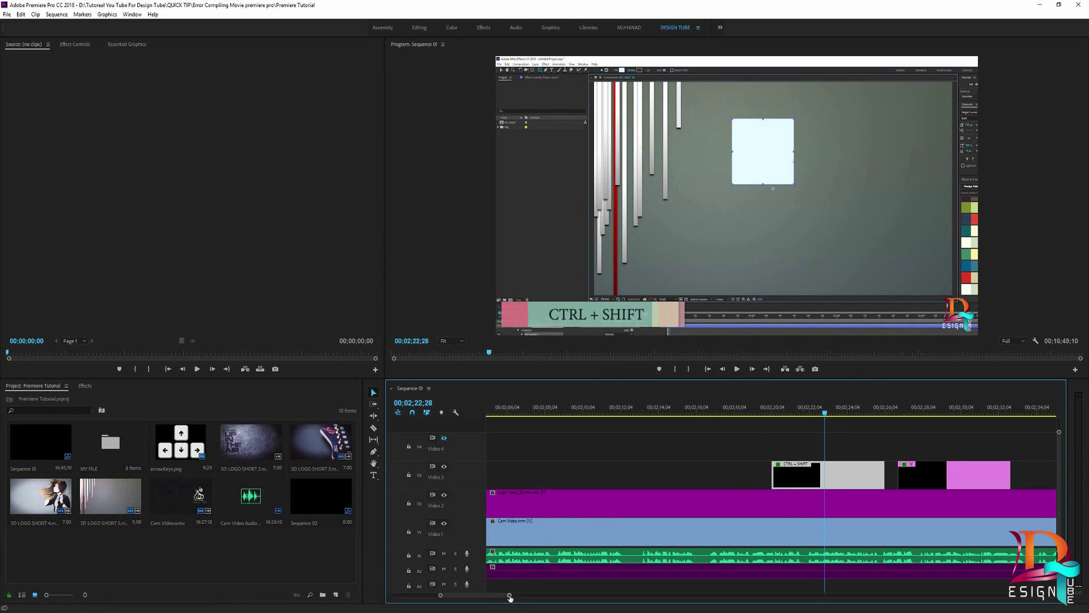
pyautogui.moveTo(509, 595); pyautogui.dragTo(544, 598)
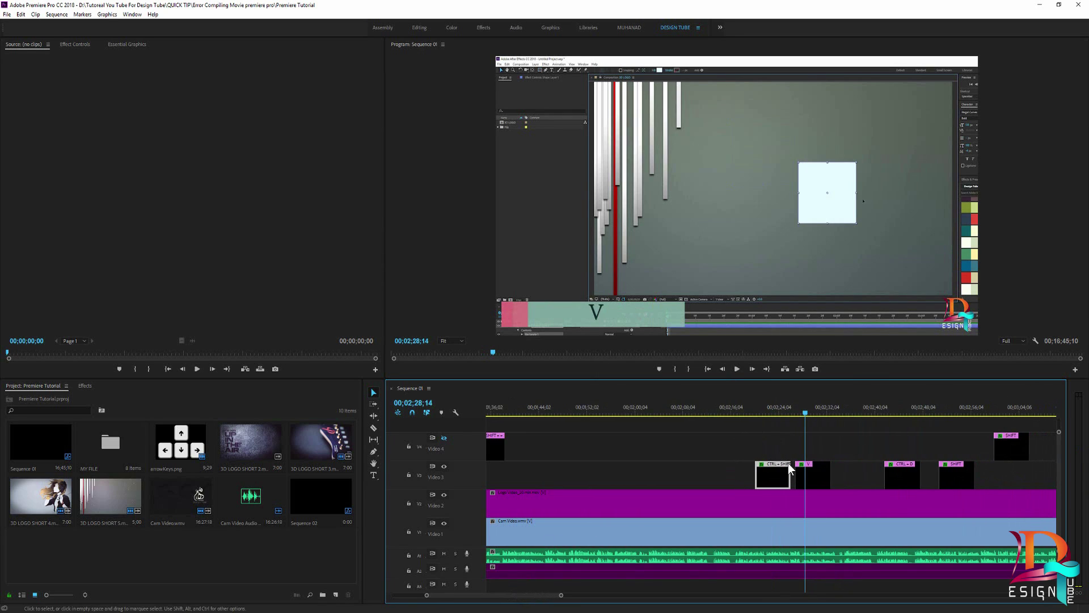
pyautogui.press('\\')
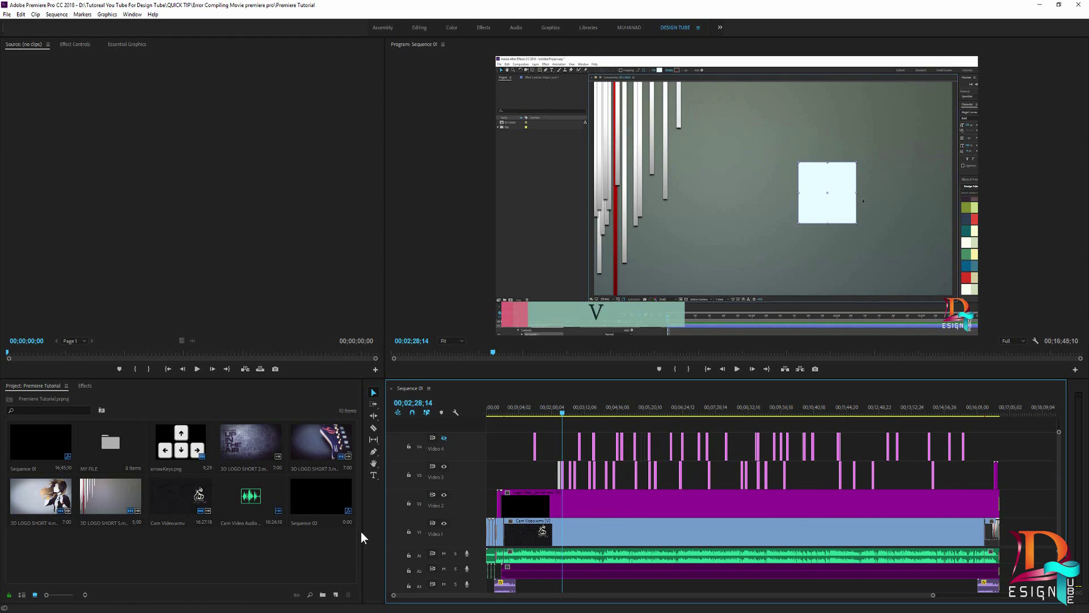
pyautogui.click(269, 548)
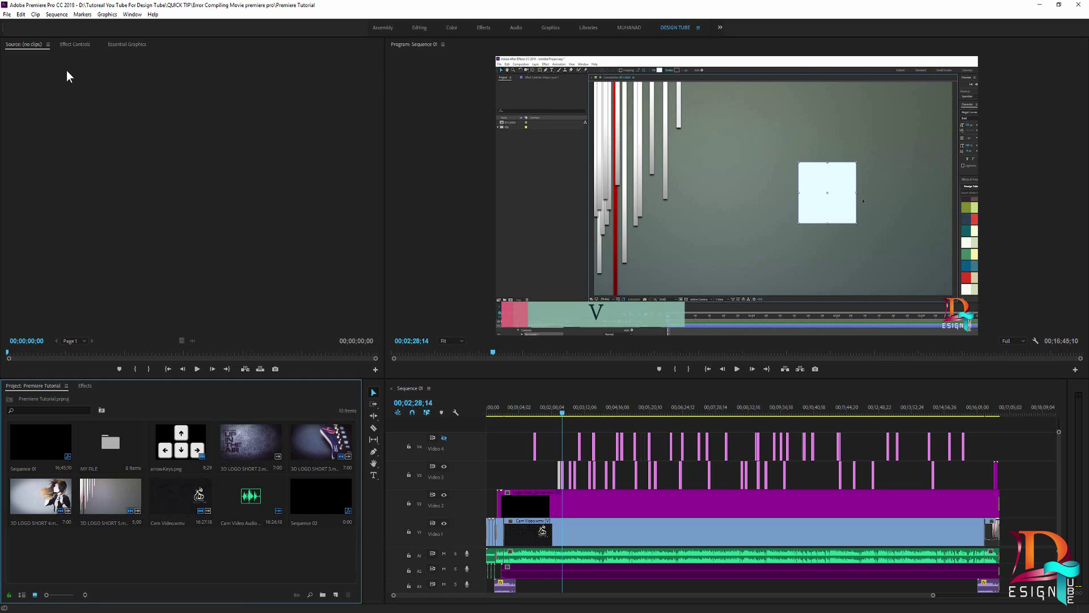
pyautogui.click(85, 386)
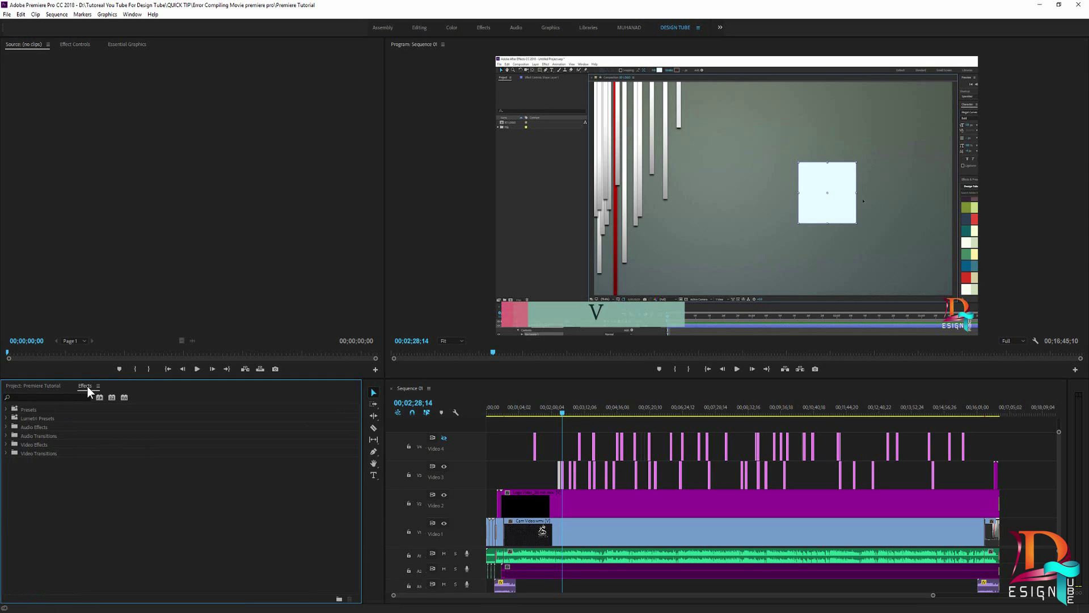
pyautogui.click(50, 387)
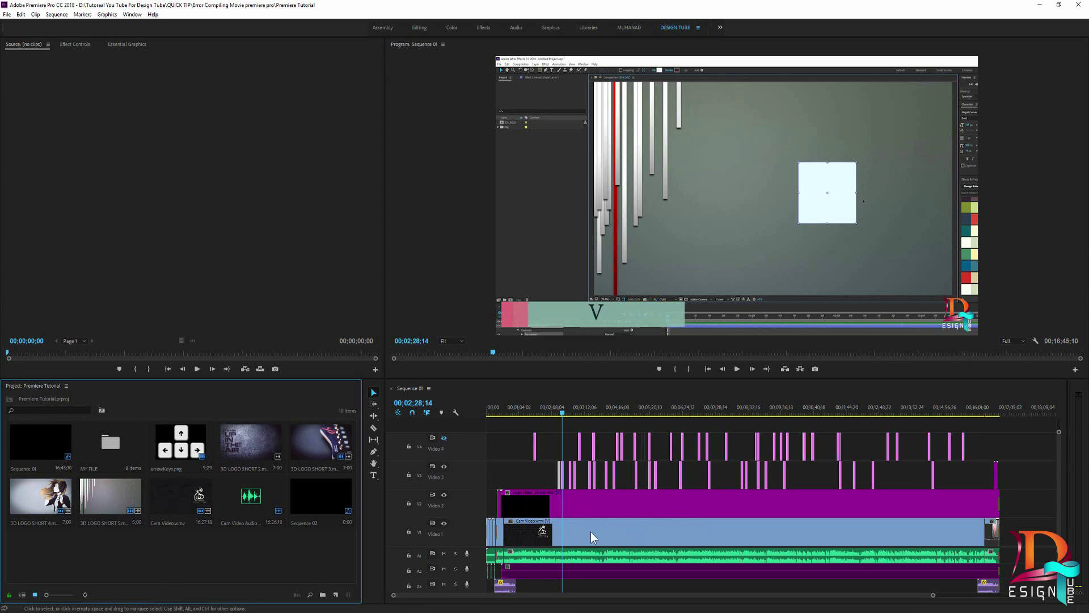
pyautogui.click(7, 15)
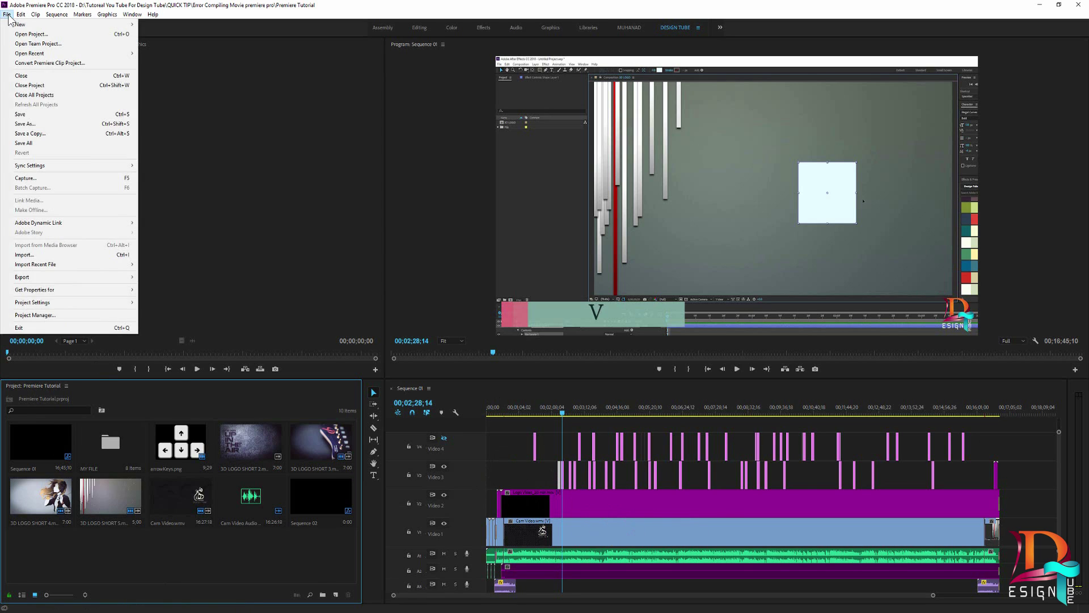
# - Save the project as 'Premiere Tutorial' in the Error Compiling Movie premiere pro folder
pyautogui.click(23, 125)
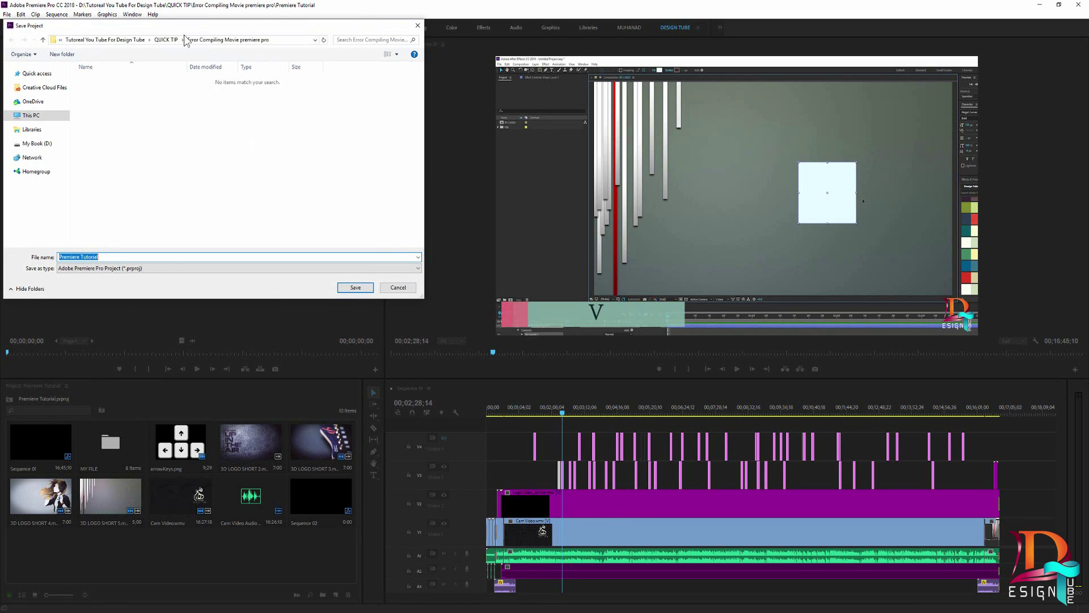
pyautogui.moveTo(199, 46); pyautogui.dragTo(225, 81)
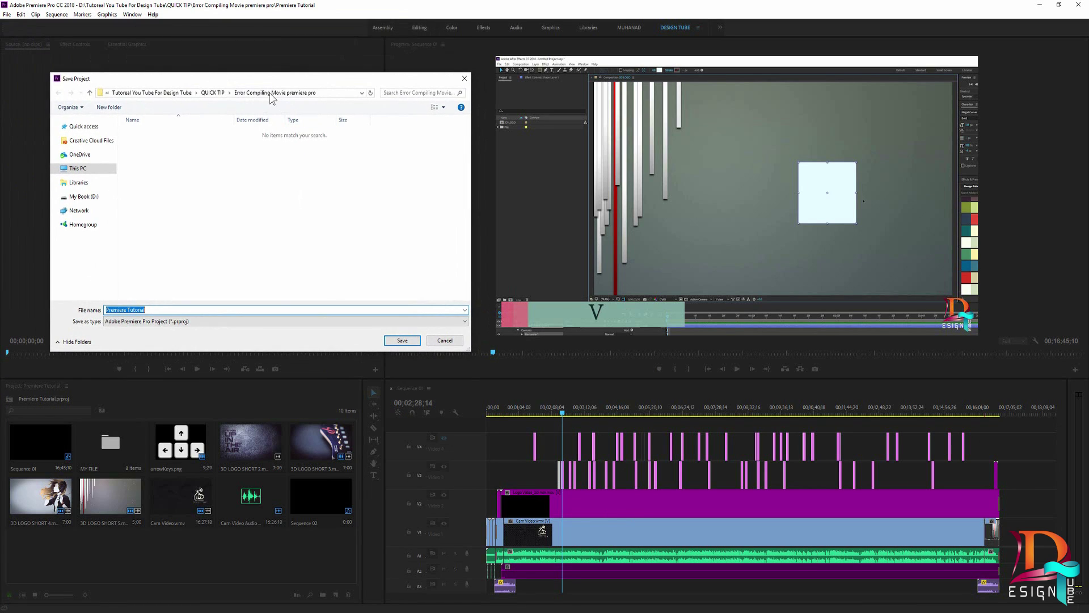
pyautogui.click(152, 310)
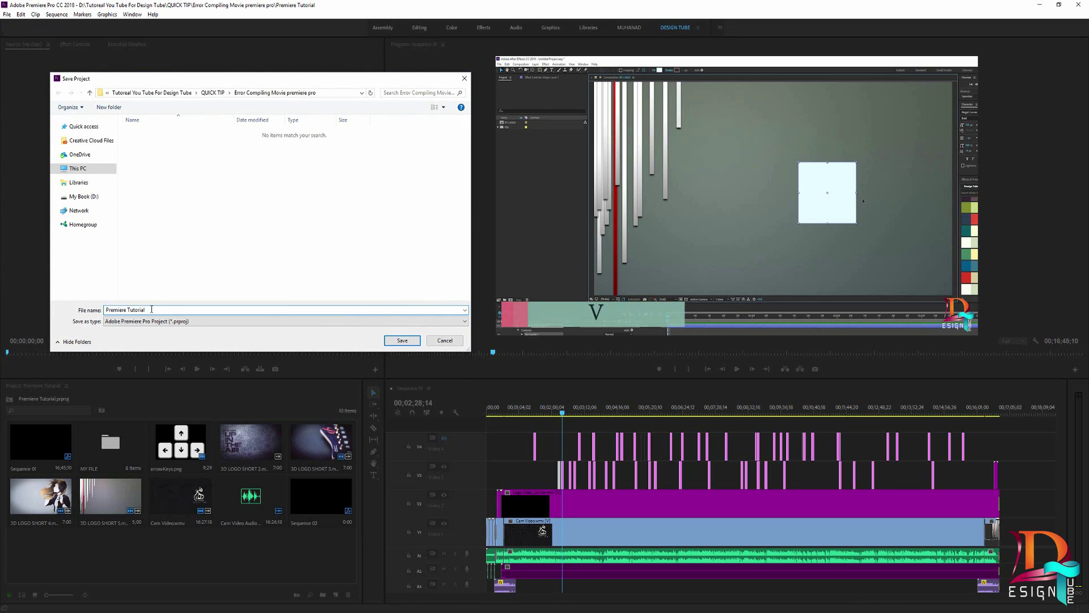
pyautogui.click(402, 340)
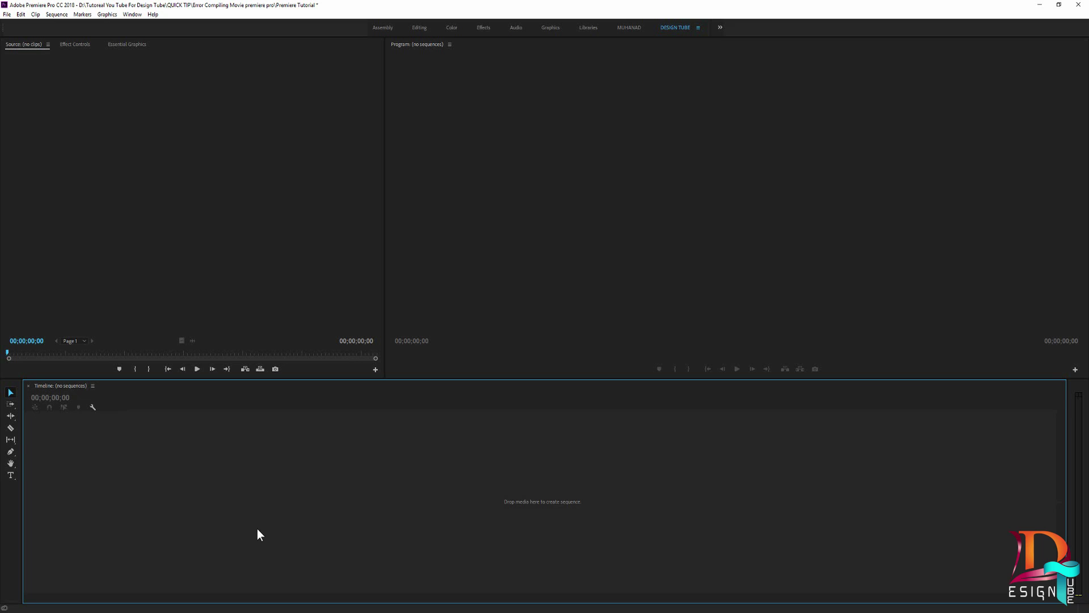
# - Create a new project named 'Error Compiling Movie premiere pro' in its matching folder
pyautogui.click(7, 14)
pyautogui.moveTo(21, 15)
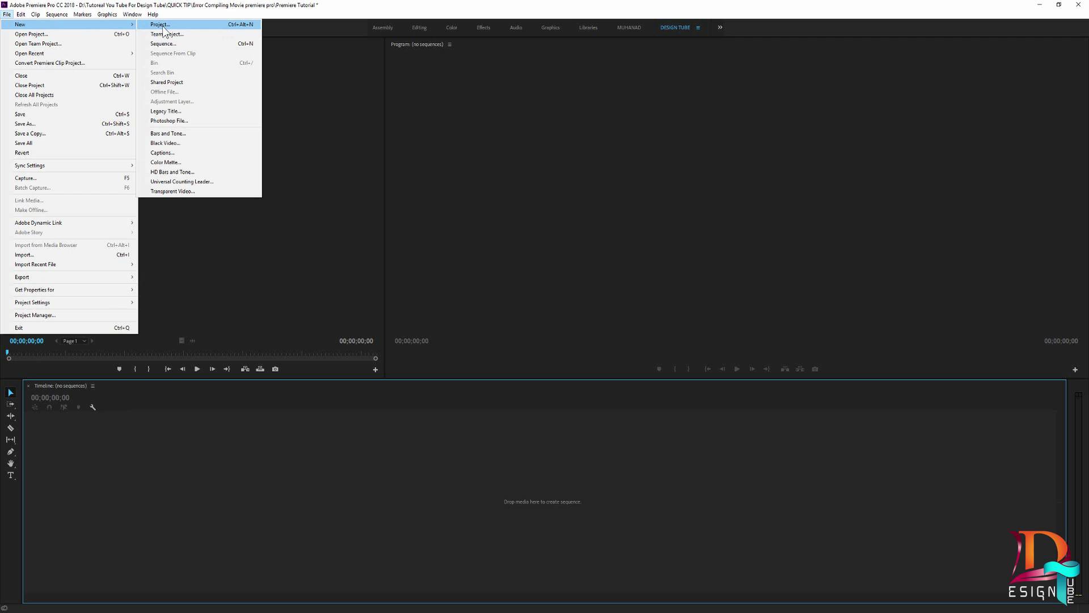
pyautogui.click(161, 25)
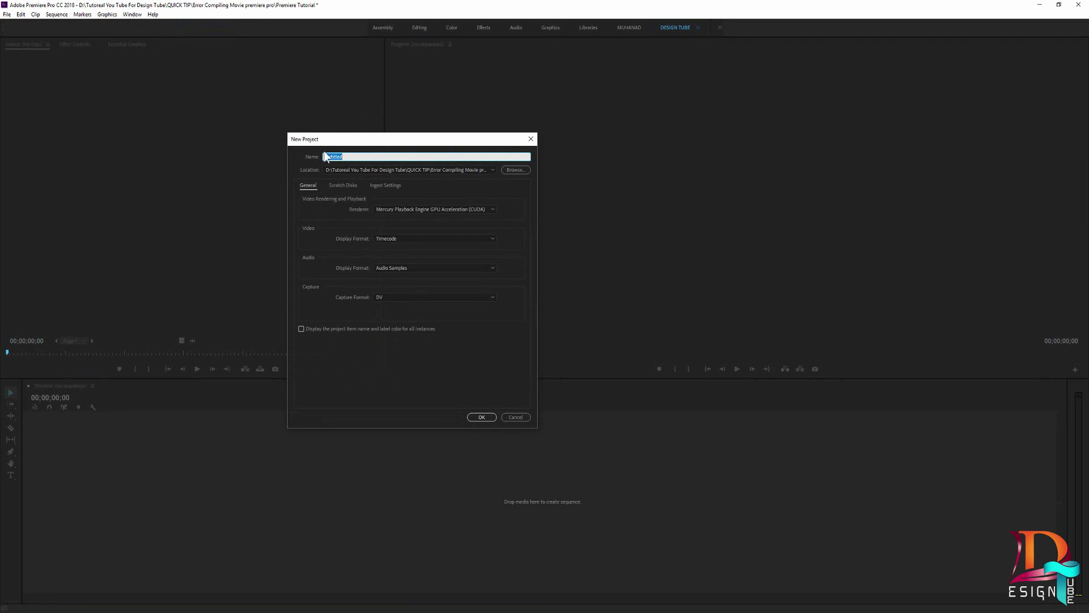
pyautogui.write('Error Compiling Movie premiere pro')
pyautogui.click(516, 170)
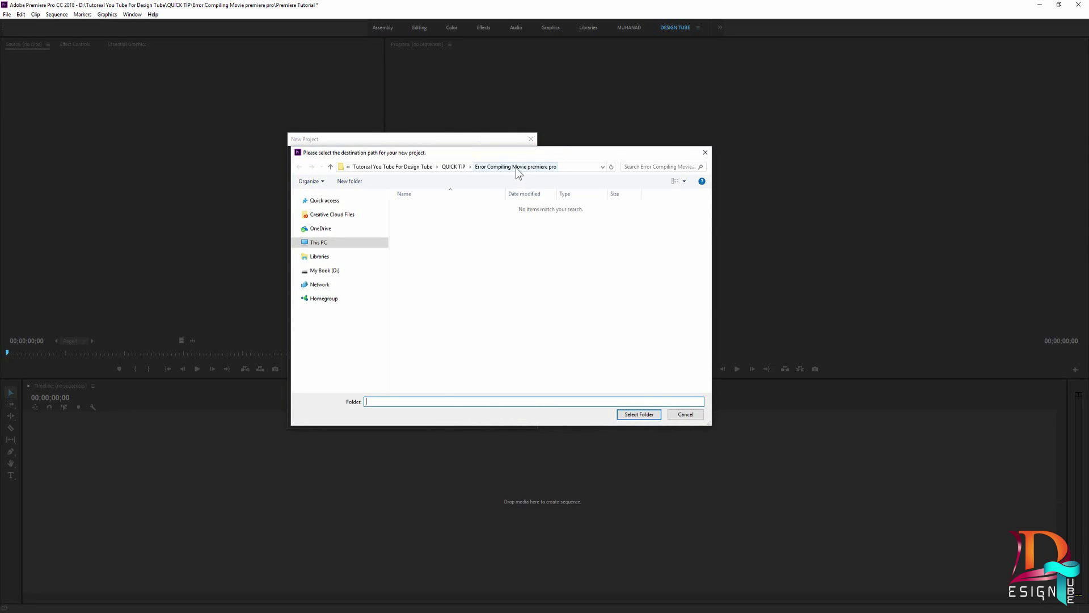
pyautogui.click(516, 167)
pyautogui.click(633, 418)
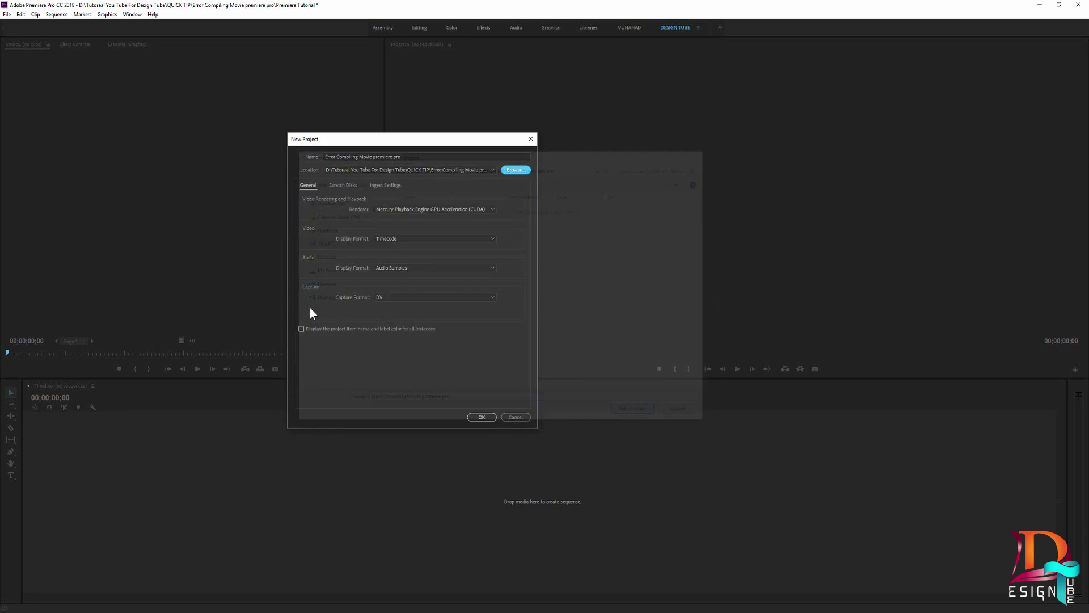
pyautogui.click(472, 417)
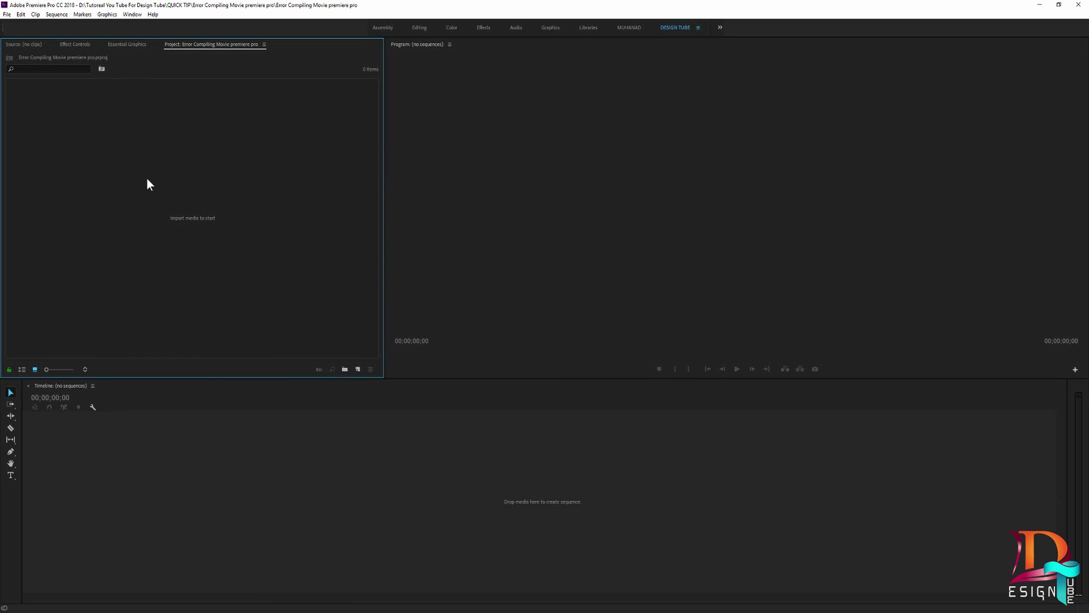
# - Reset the DESIGN TUBE workspace to its saved layout
pyautogui.click(698, 28)
pyautogui.click(737, 29)
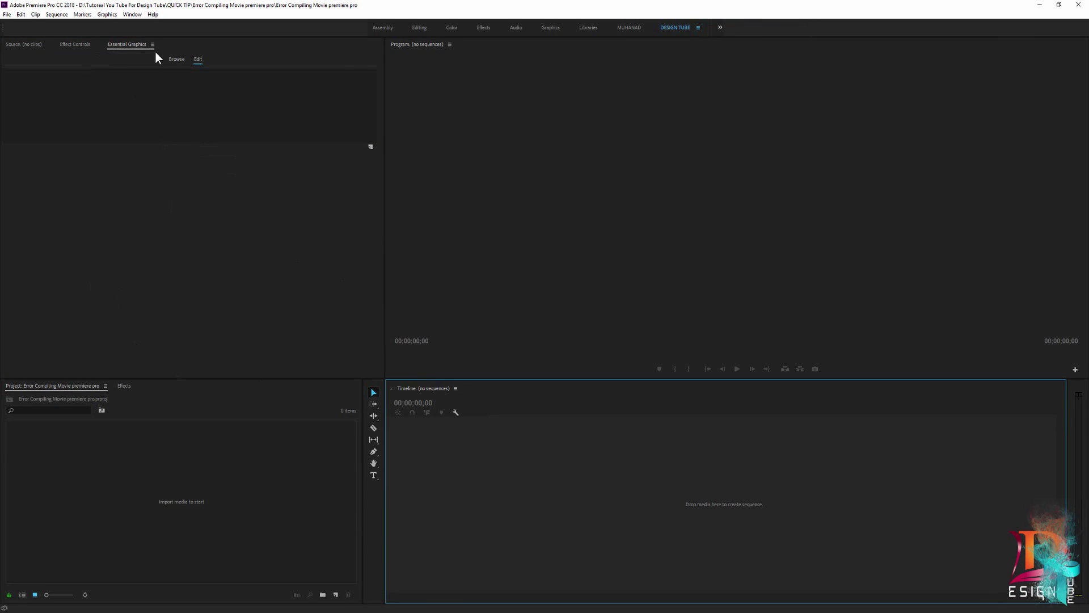
pyautogui.click(166, 574)
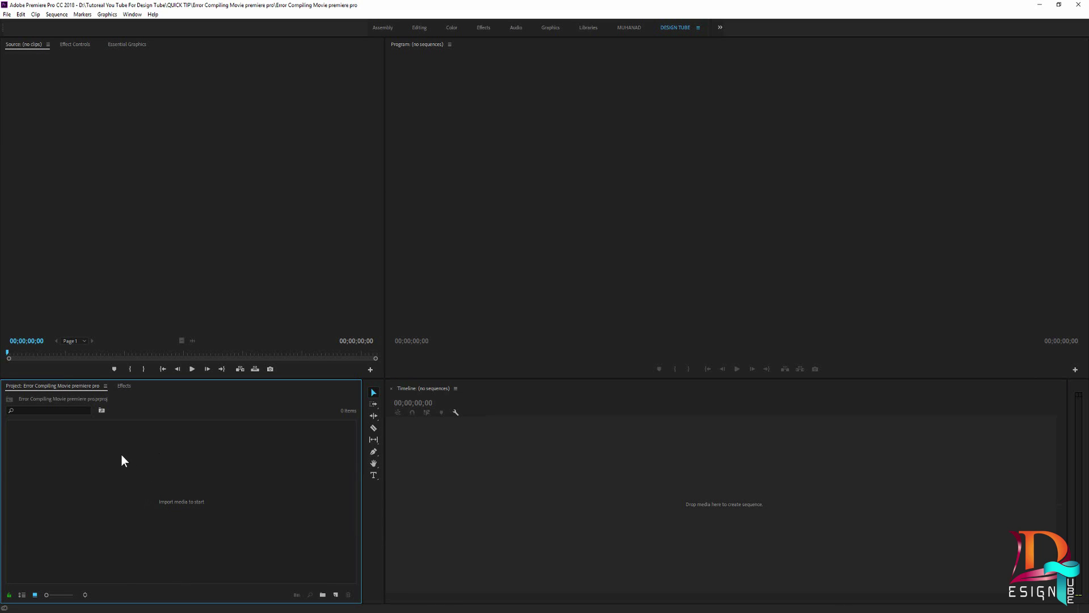
# - Import the entire Premiere Tutorial project, then select Sequence 01 among its ten items
pyautogui.doubleClick(84, 485)
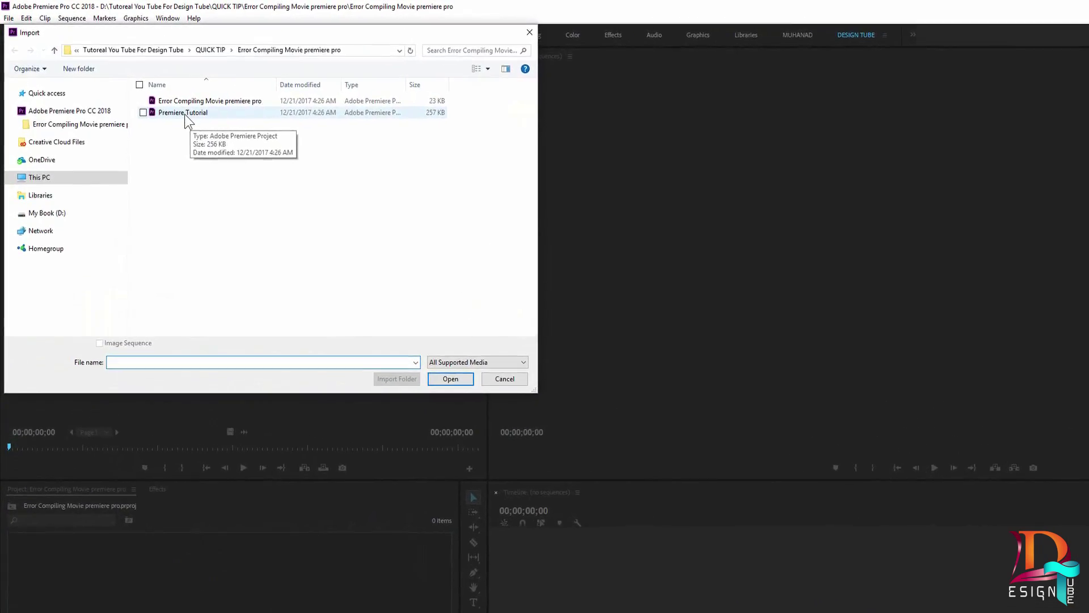
pyautogui.click(171, 106)
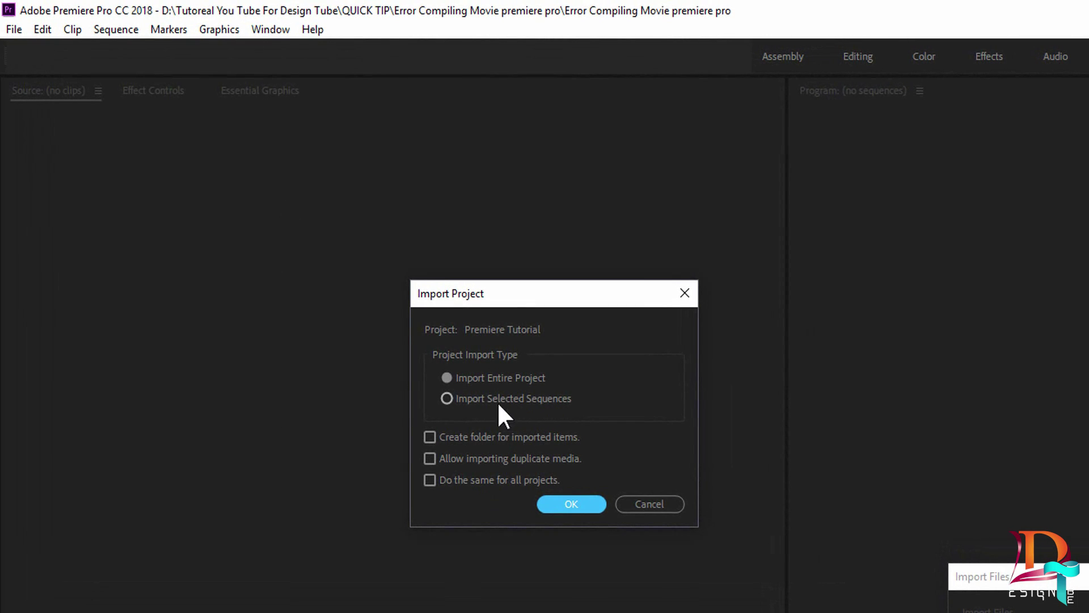
pyautogui.click(446, 378)
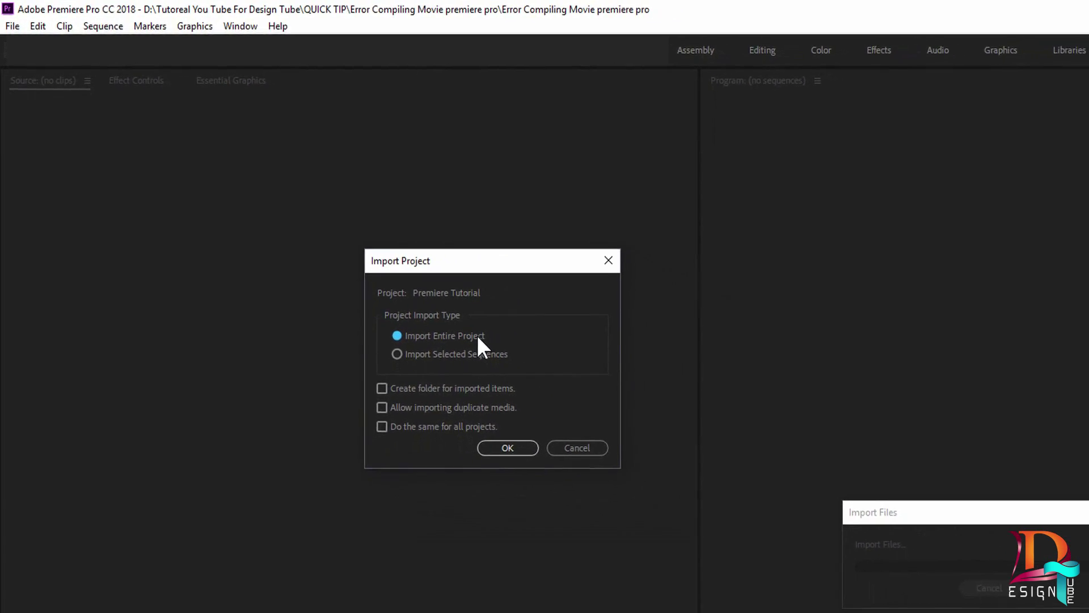
pyautogui.click(441, 391)
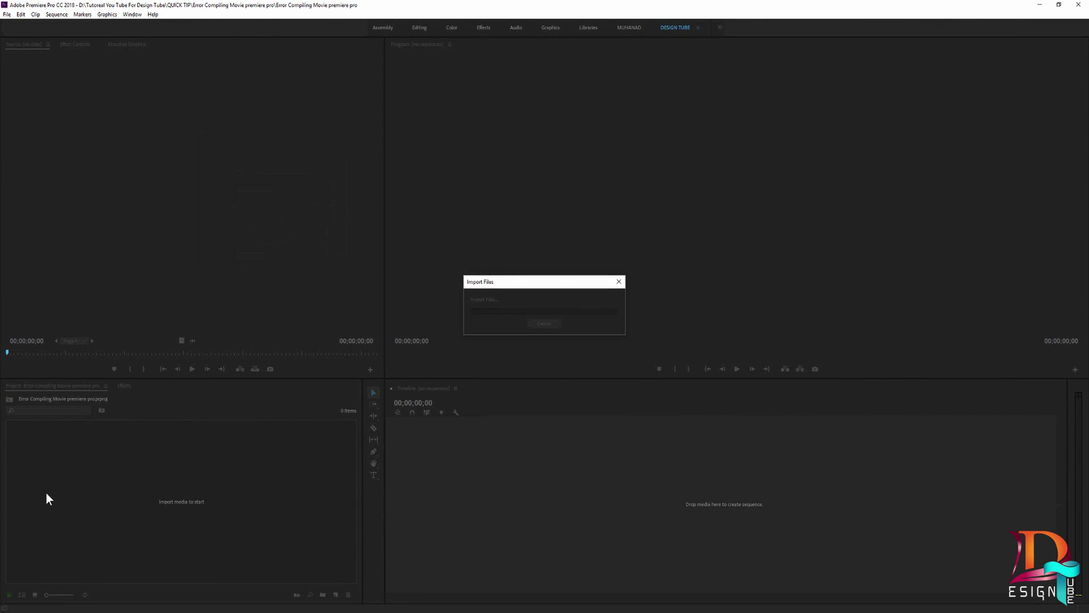
pyautogui.click(203, 551)
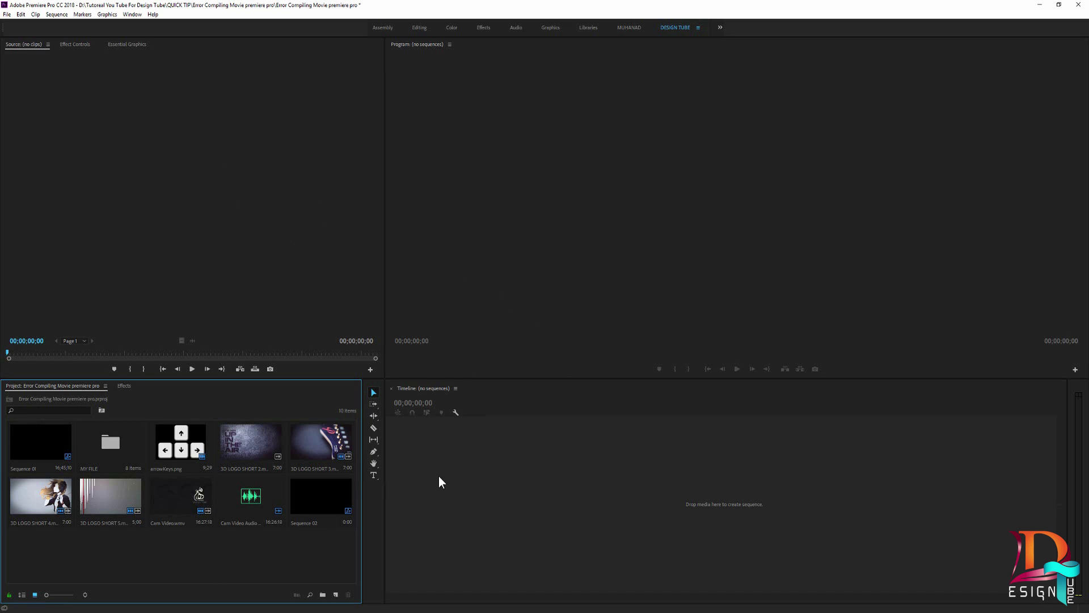
pyautogui.click(35, 453)
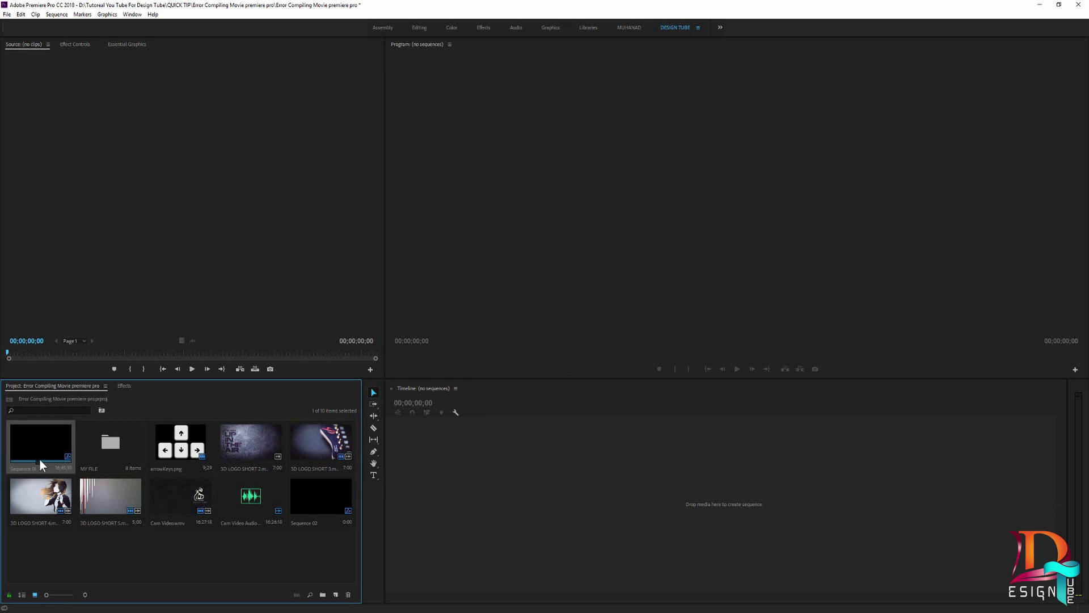
# - Make a new sequence from the imported Sequence 01, enlarge the tracks and fit it
pyautogui.moveTo(33, 451); pyautogui.dragTo(427, 490)
pyautogui.moveTo(427, 490); pyautogui.dragTo(581, 497)
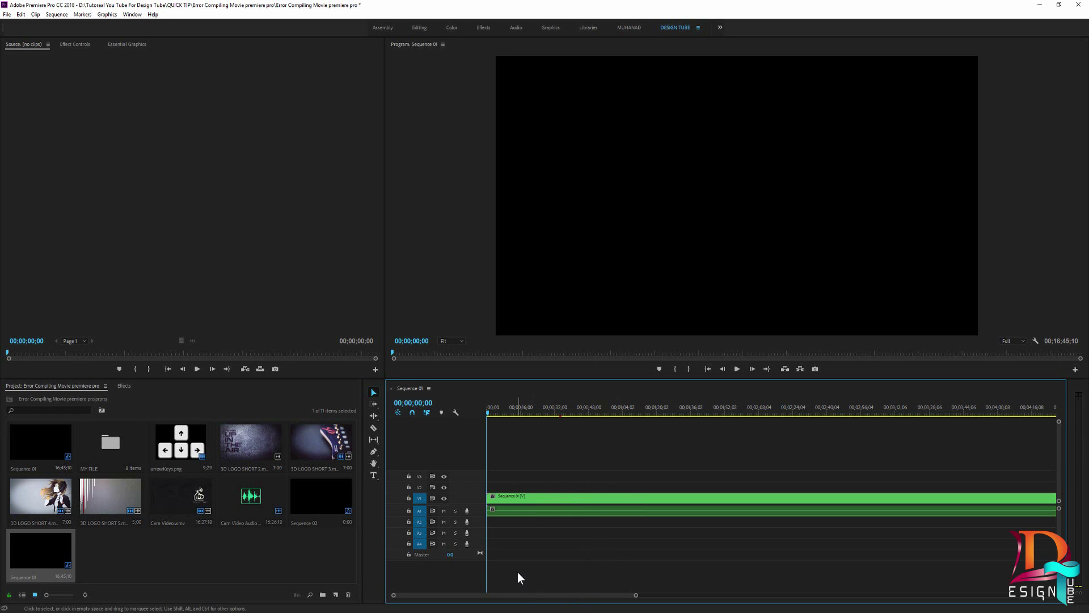
pyautogui.click(530, 499)
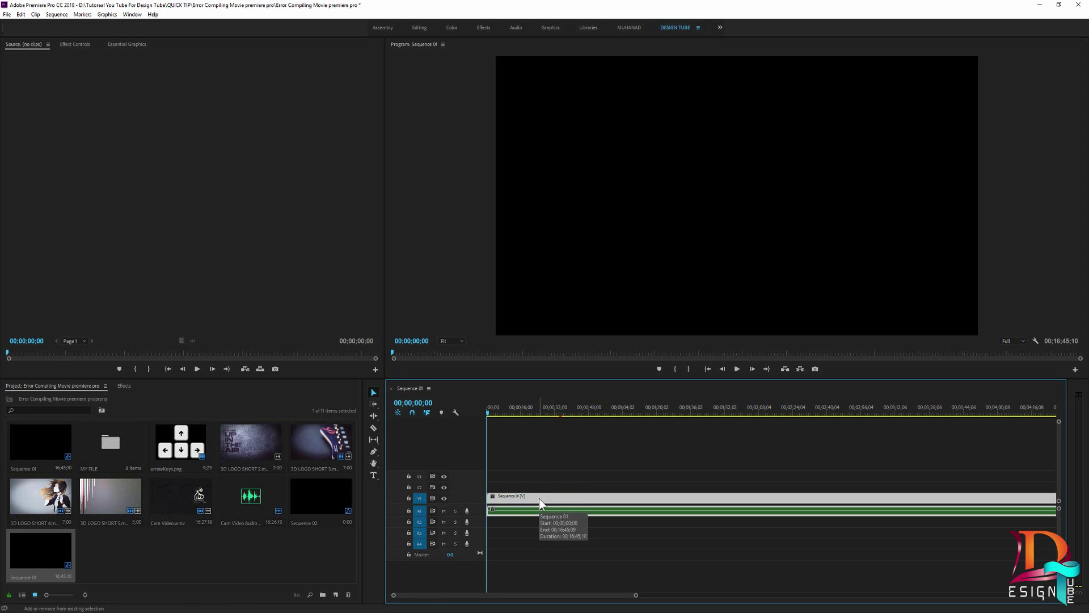
pyautogui.hotkey('shift', '=')
pyautogui.click(587, 548)
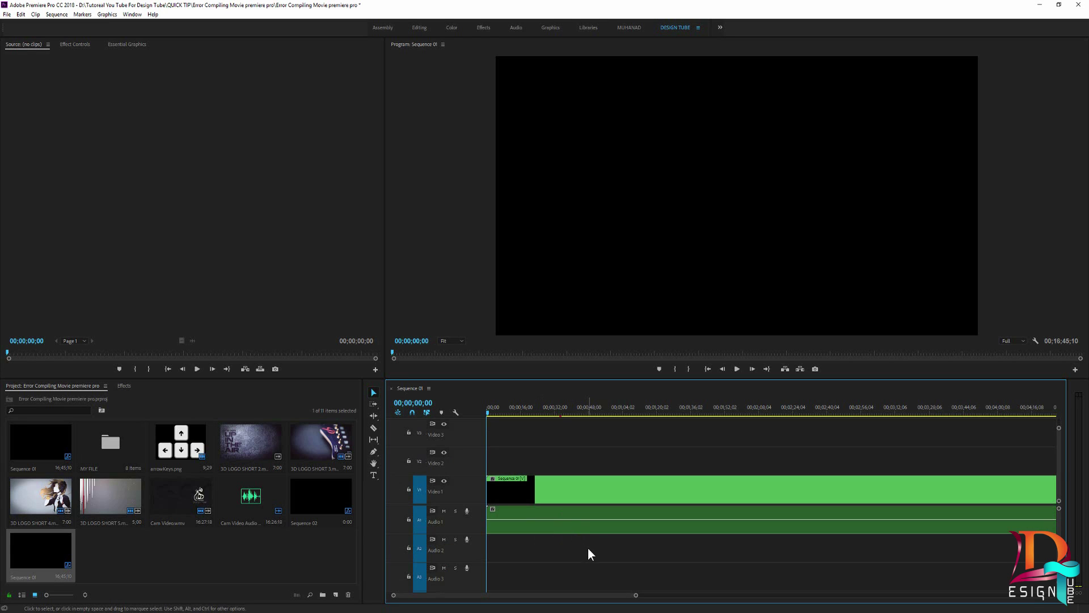
pyautogui.press('\\')
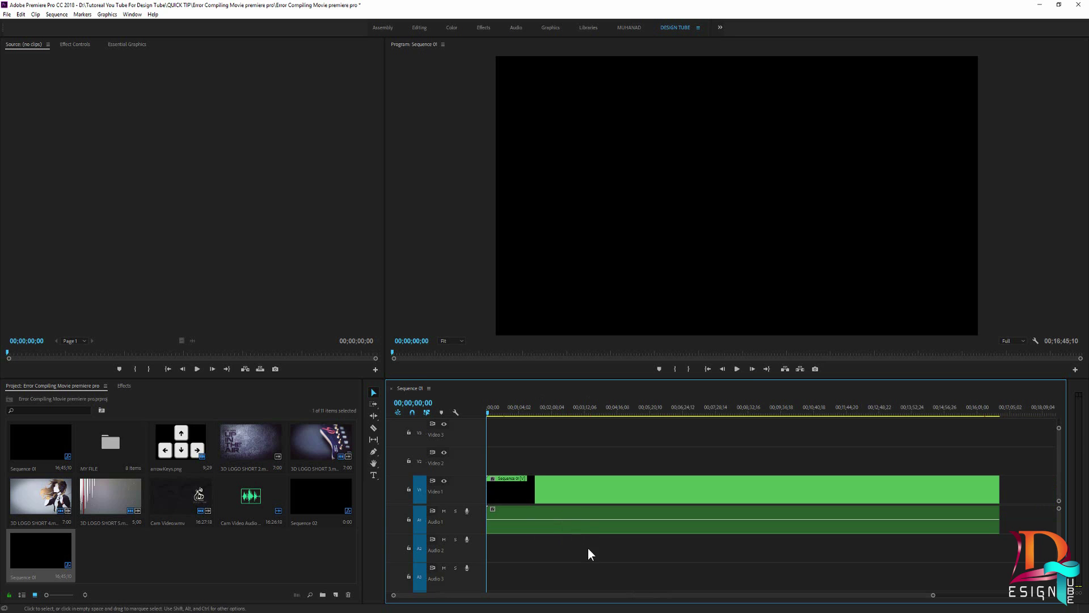
# - Play back the opening seconds of the sequence, then stop
pyautogui.click(741, 368)
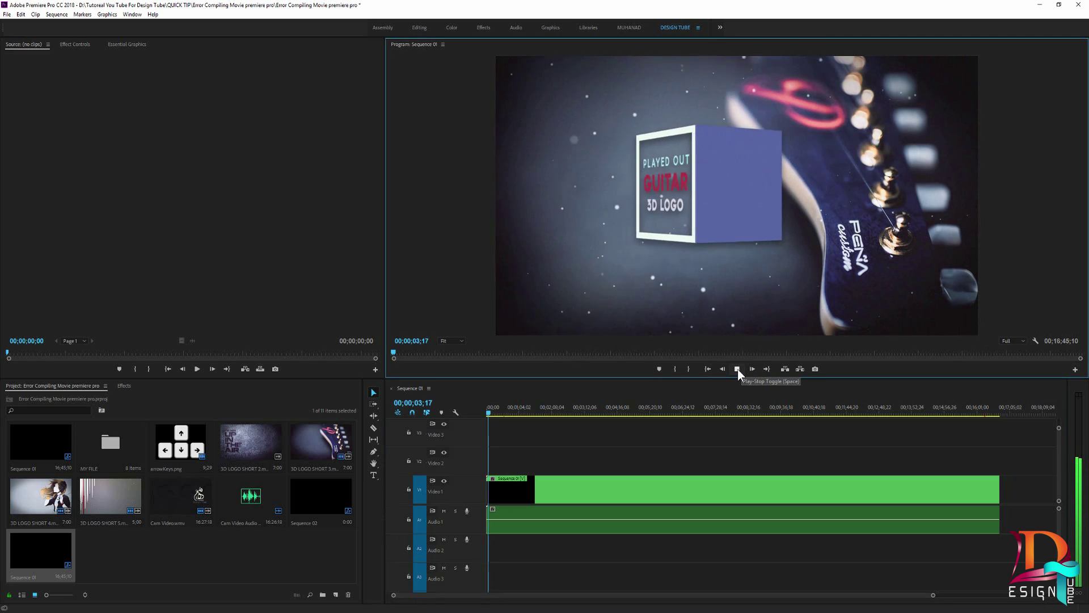
pyautogui.click(737, 369)
pyautogui.click(8, 16)
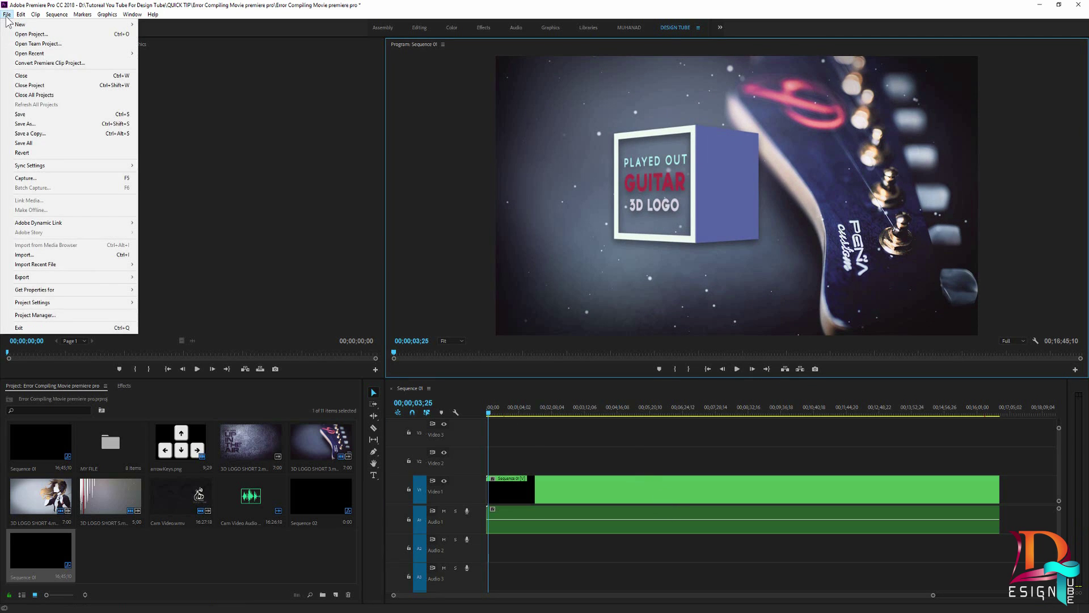
# - Export Sequence 01 to Sequence 01.mp4 using the HD 1.5 X 12 1920 X 1080 preset
pyautogui.moveTo(40, 277)
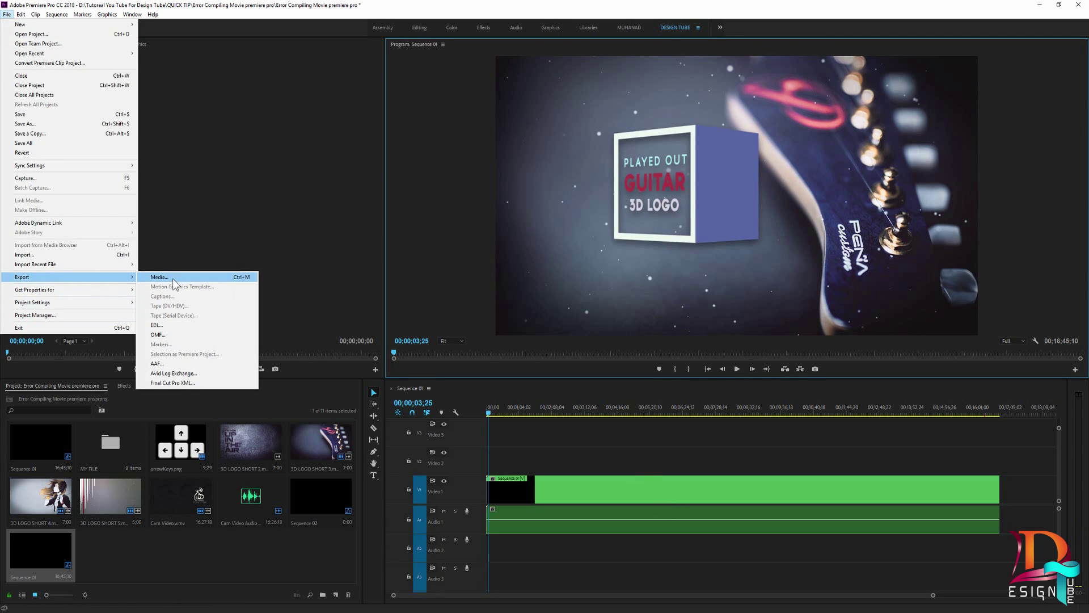
pyautogui.click(170, 278)
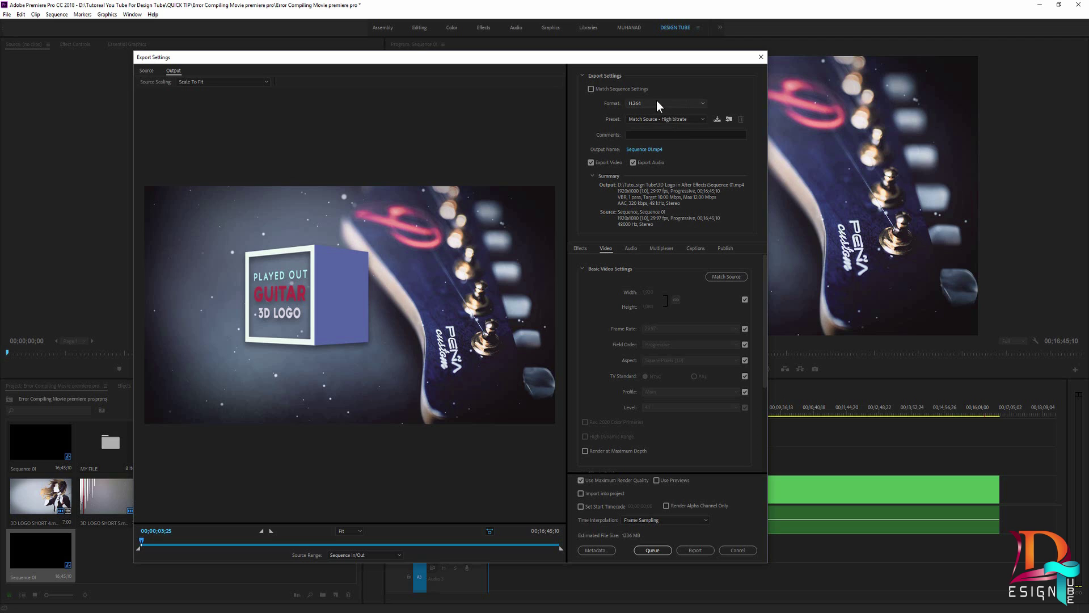
pyautogui.click(637, 119)
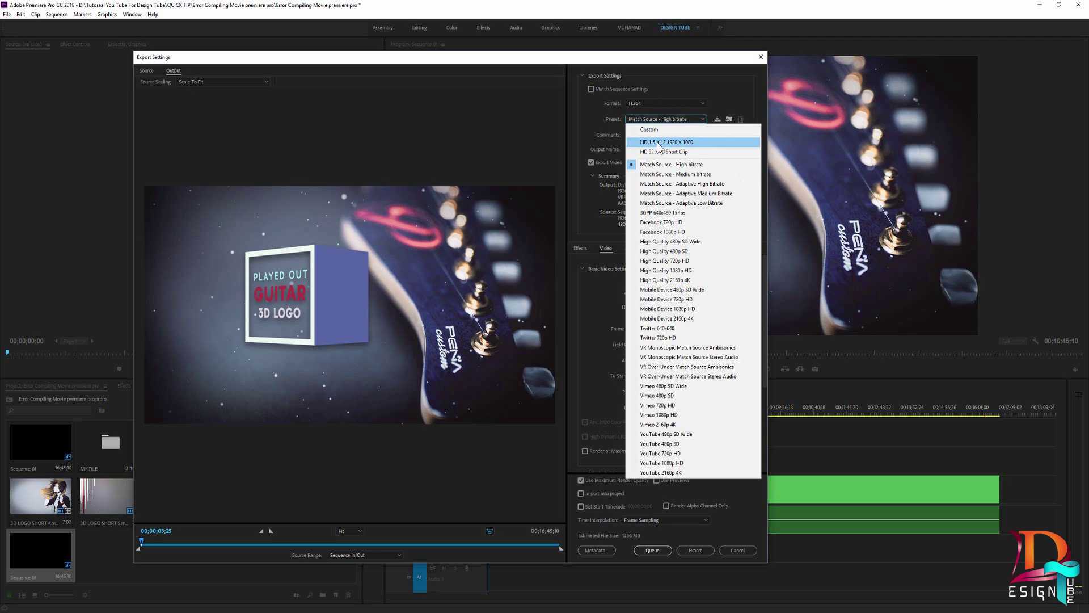
pyautogui.click(667, 142)
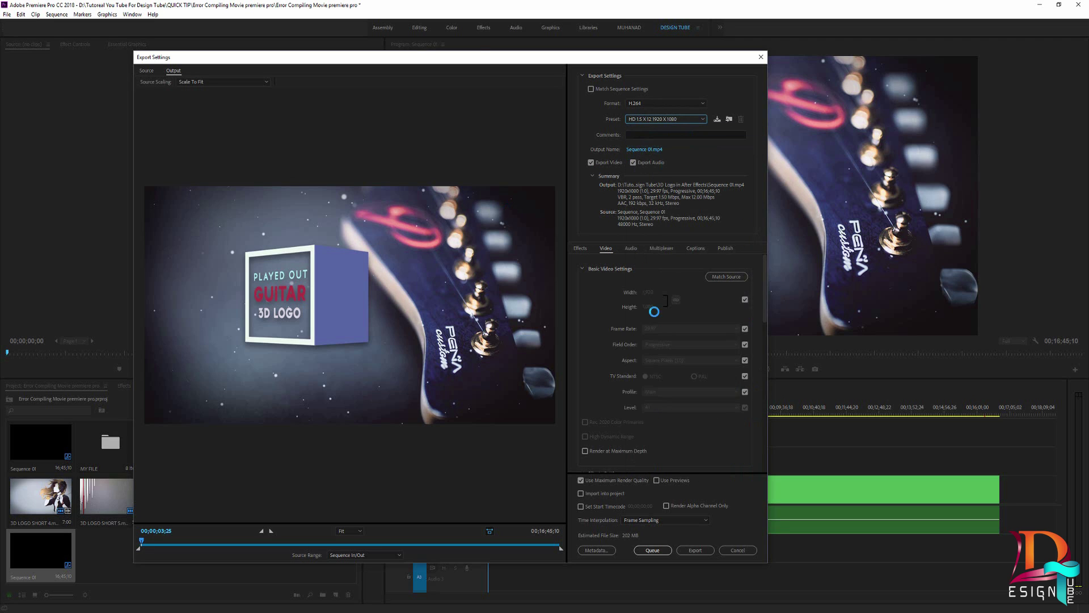
pyautogui.click(646, 150)
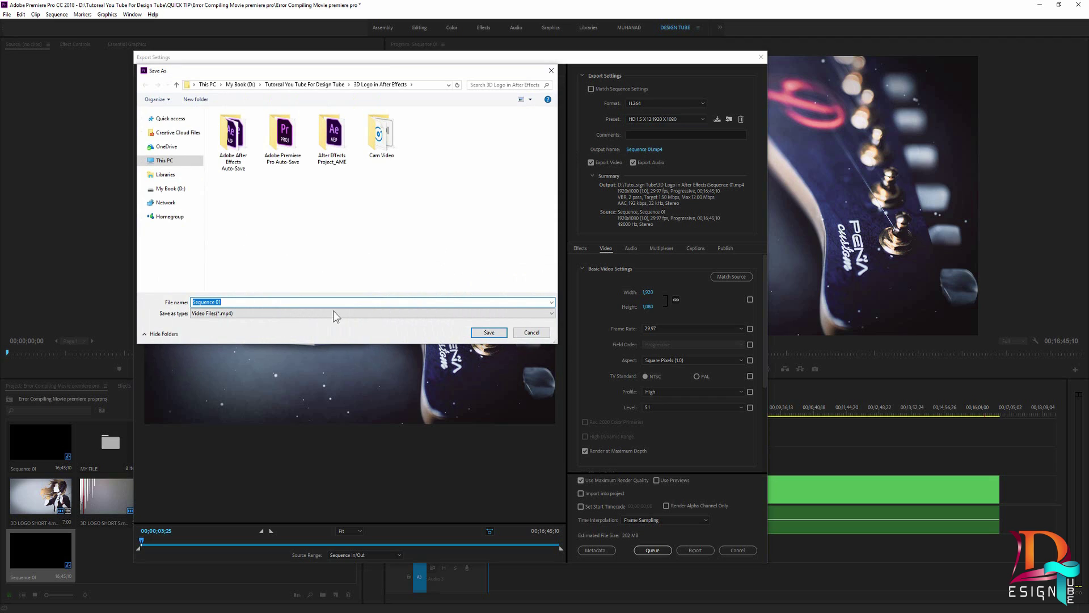
pyautogui.click(487, 334)
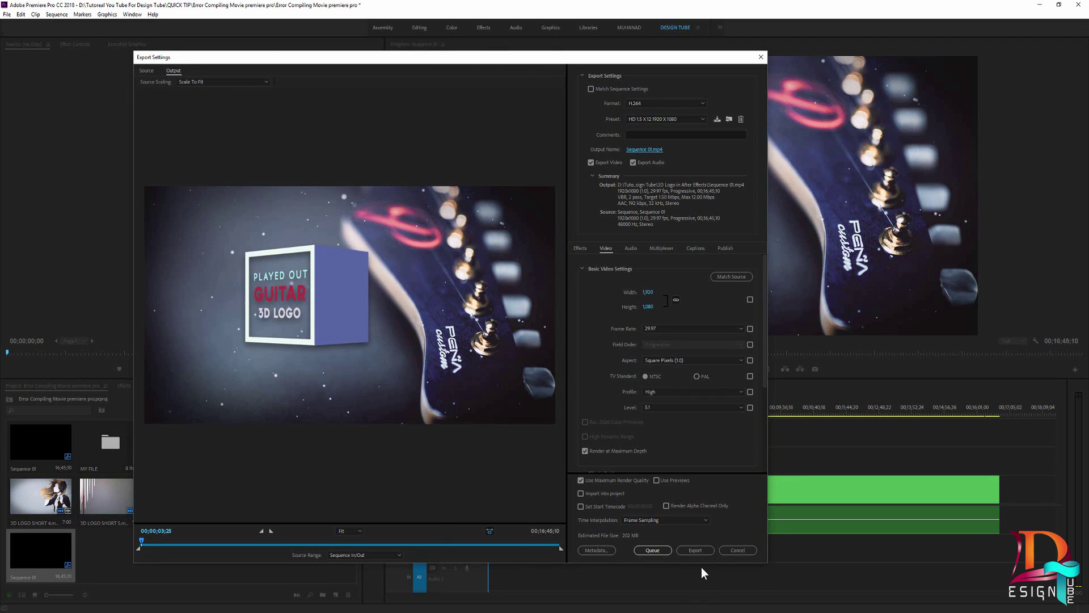
pyautogui.click(697, 551)
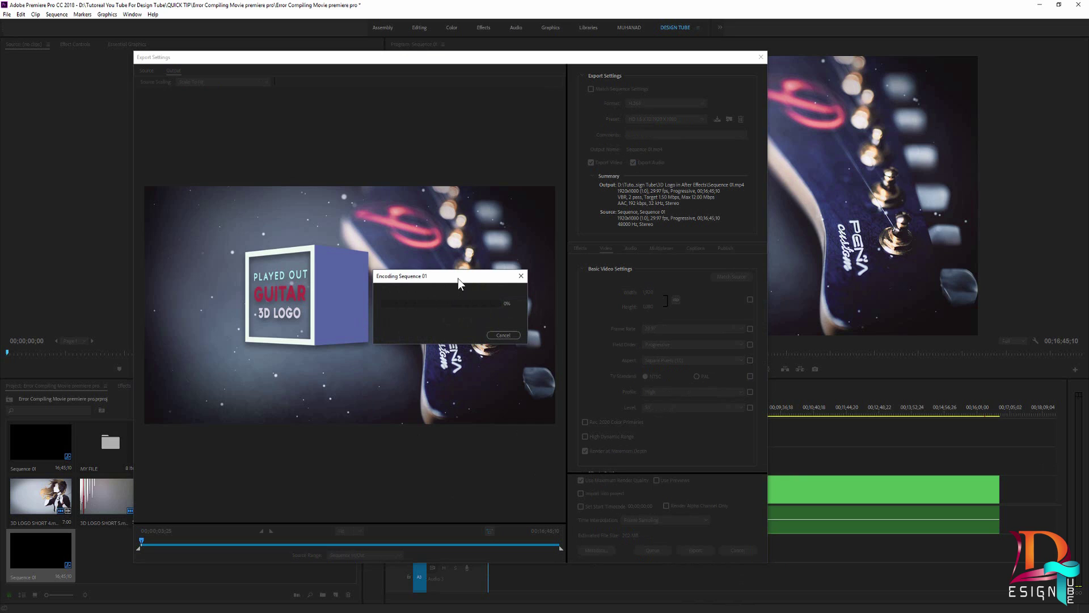
# - Cancel the encode at 0% and close Export Settings to return to Sequence 01
pyautogui.moveTo(305, 254); pyautogui.dragTo(282, 247)
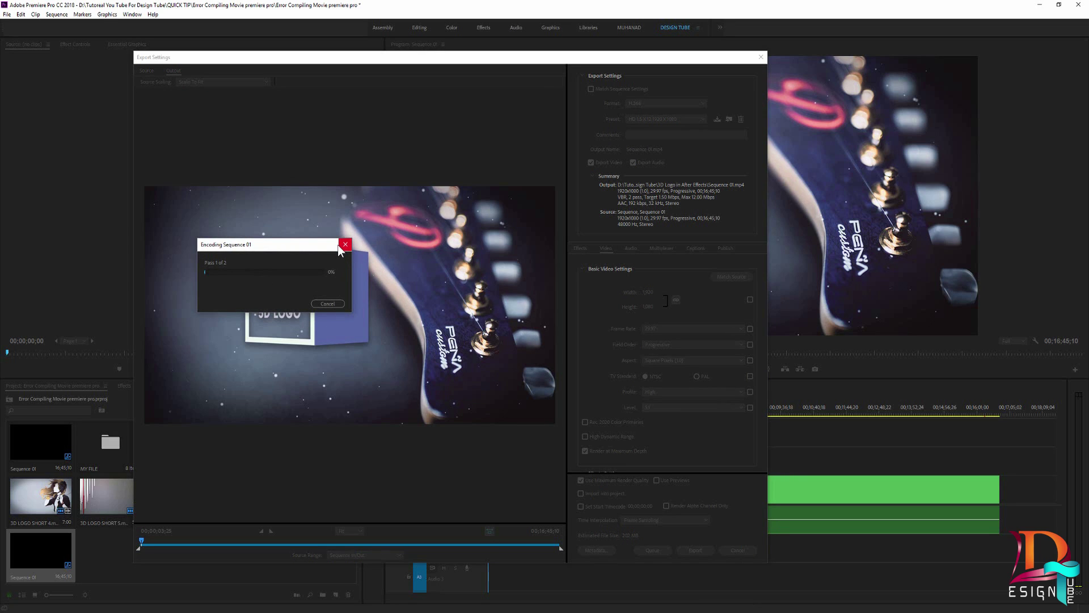
pyautogui.click(349, 244)
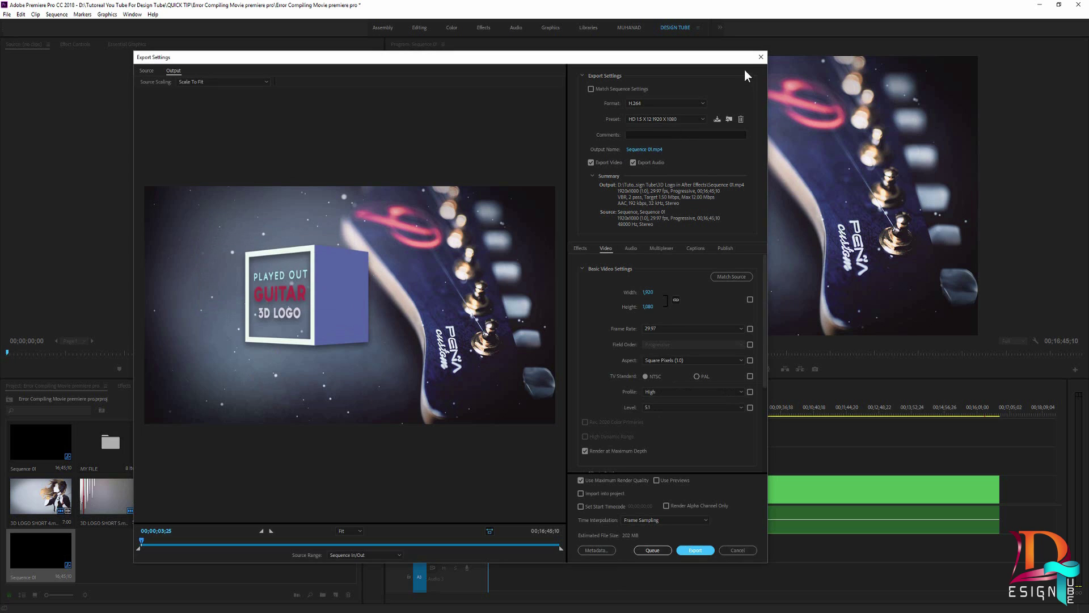
pyautogui.click(761, 58)
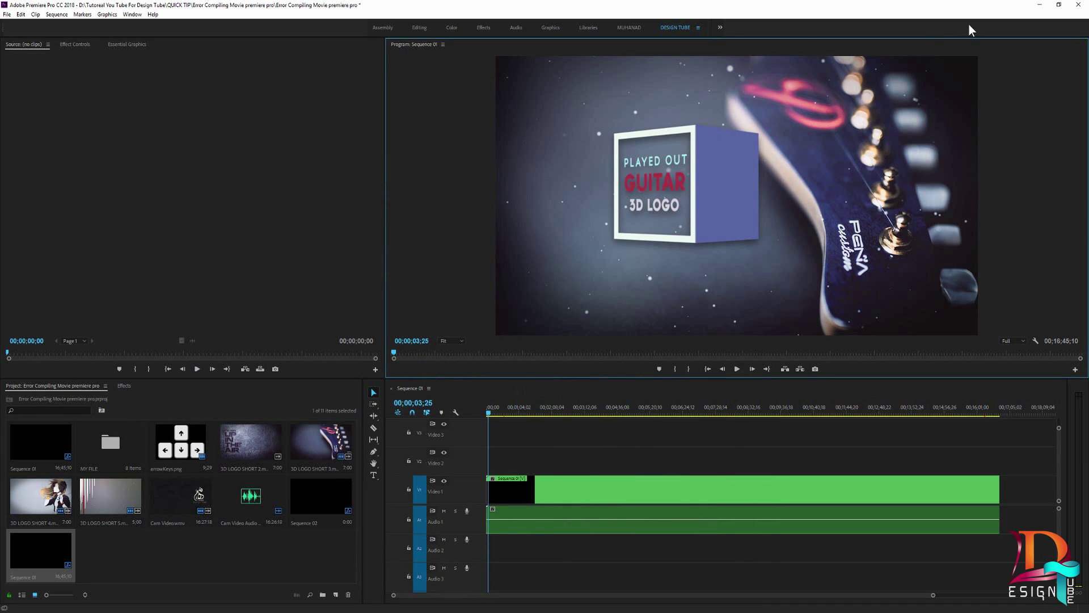